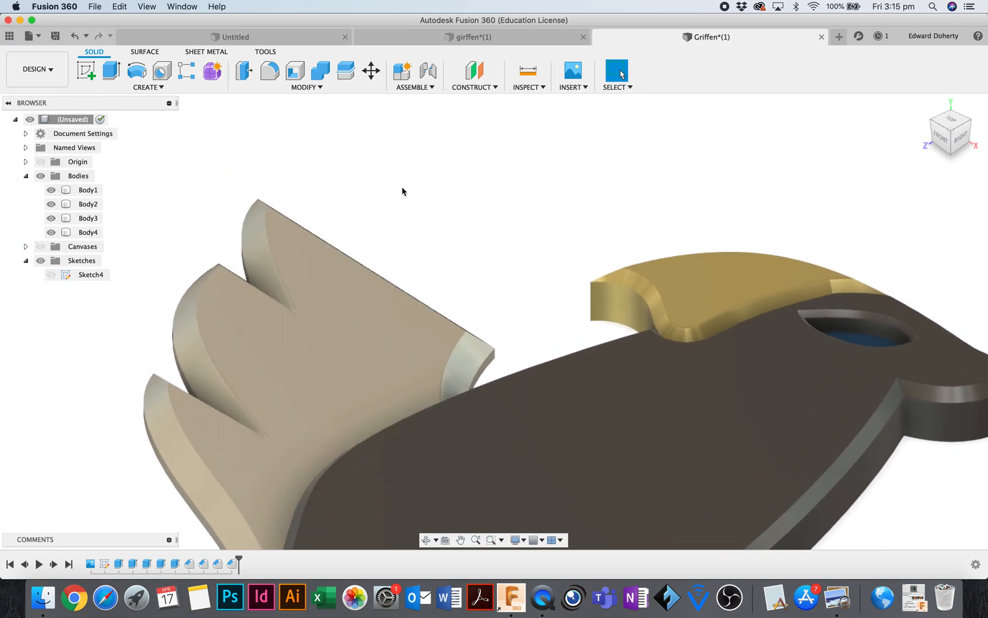
Return the griffin model to its home view and switch to the Render workspace.
{"action": "scroll", "coordinate": [406, 250], "scroll_direction": "down", "scroll_amount": 5}
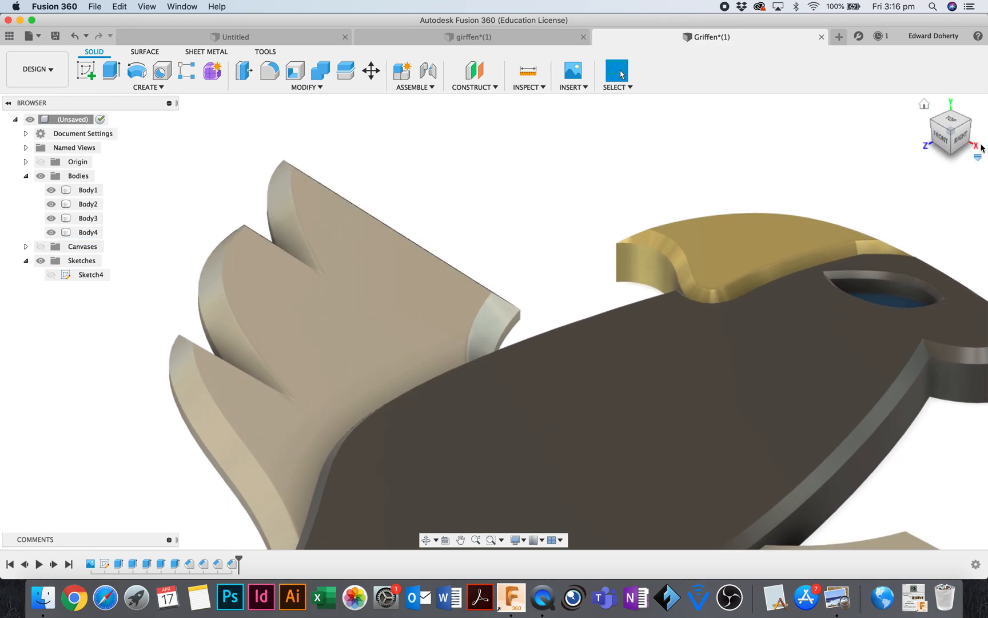
{"action": "left_click", "coordinate": [740, 341]}
{"action": "scroll", "coordinate": [470, 311], "scroll_direction": "down", "scroll_amount": 3}
{"action": "scroll", "coordinate": [470, 314], "scroll_direction": "up", "scroll_amount": 5}
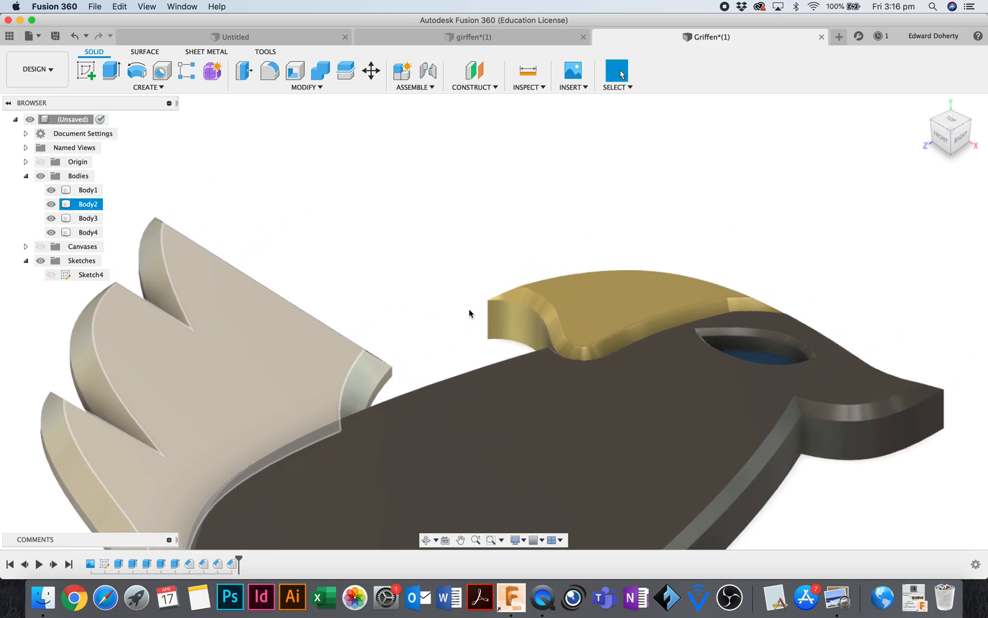
{"action": "scroll", "coordinate": [470, 314], "scroll_direction": "right", "scroll_amount": 6}
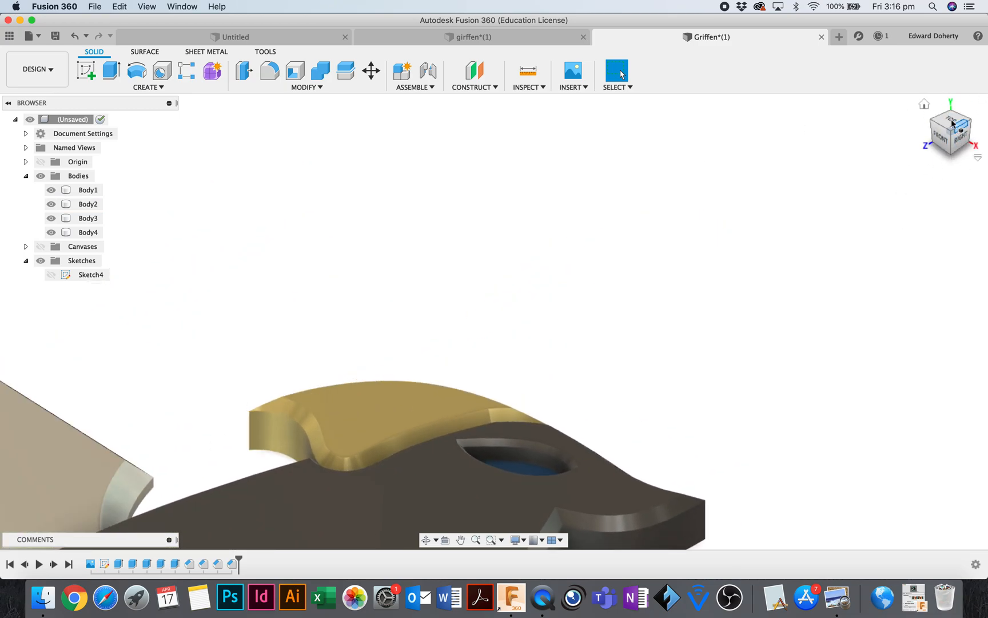
{"action": "left_click", "coordinate": [928, 106]}
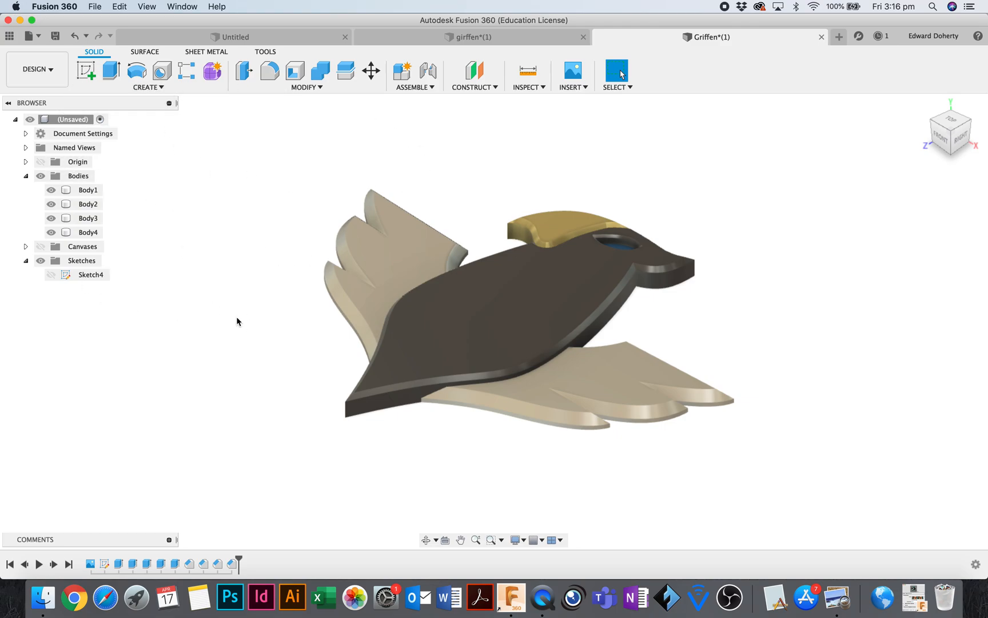
{"action": "left_click", "coordinate": [52, 82]}
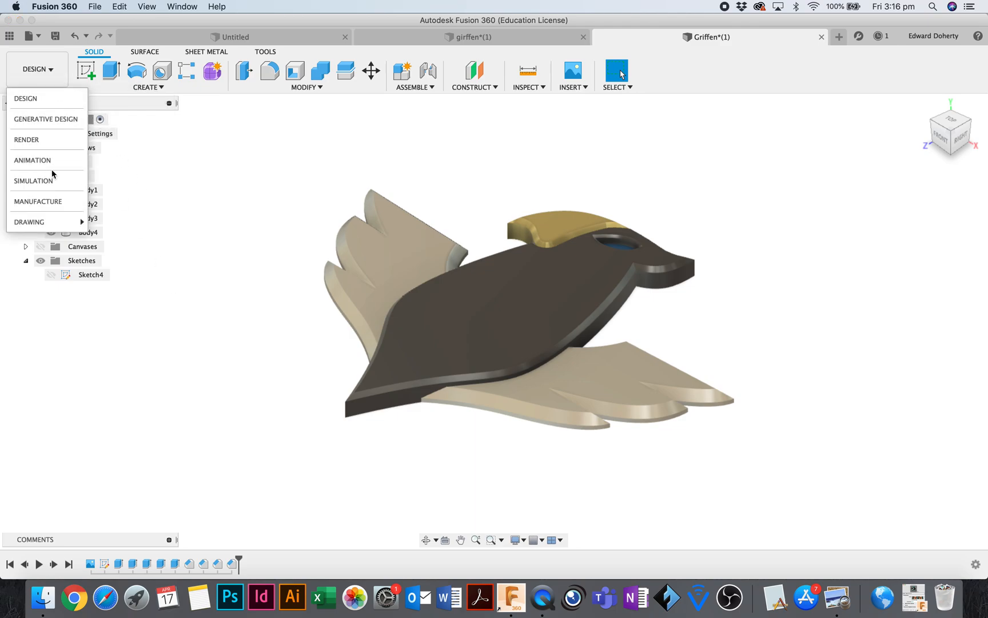
{"action": "left_click", "coordinate": [55, 147]}
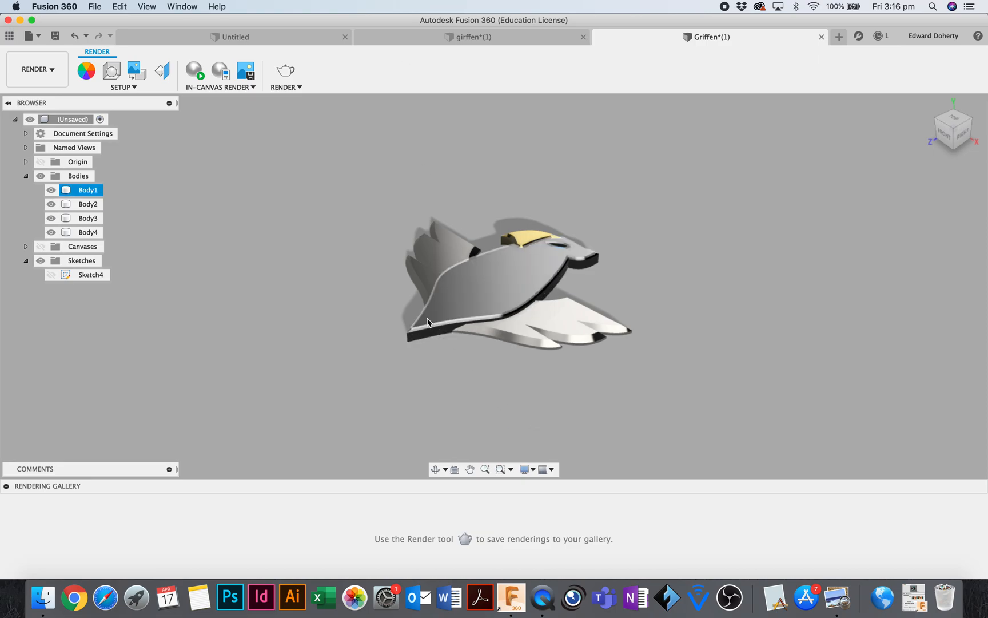
Orbit to the griffin's front and compare its appearance in the Design and Render workspaces.
{"action": "scroll", "coordinate": [382, 275], "scroll_direction": "up", "scroll_amount": 5}
{"action": "mouse_move", "coordinate": [954, 126]}
{"action": "left_mouse_down"}
{"action": "mouse_move", "coordinate": [920, 129]}
{"action": "mouse_move", "coordinate": [983, 121]}
{"action": "mouse_move", "coordinate": [972, 112]}
{"action": "mouse_move", "coordinate": [783, 104]}
{"action": "mouse_move", "coordinate": [655, 141]}
{"action": "mouse_move", "coordinate": [649, 132]}
{"action": "mouse_move", "coordinate": [651, 148]}
{"action": "mouse_move", "coordinate": [641, 124]}
{"action": "left_mouse_up"}
{"action": "left_click", "coordinate": [436, 249]}
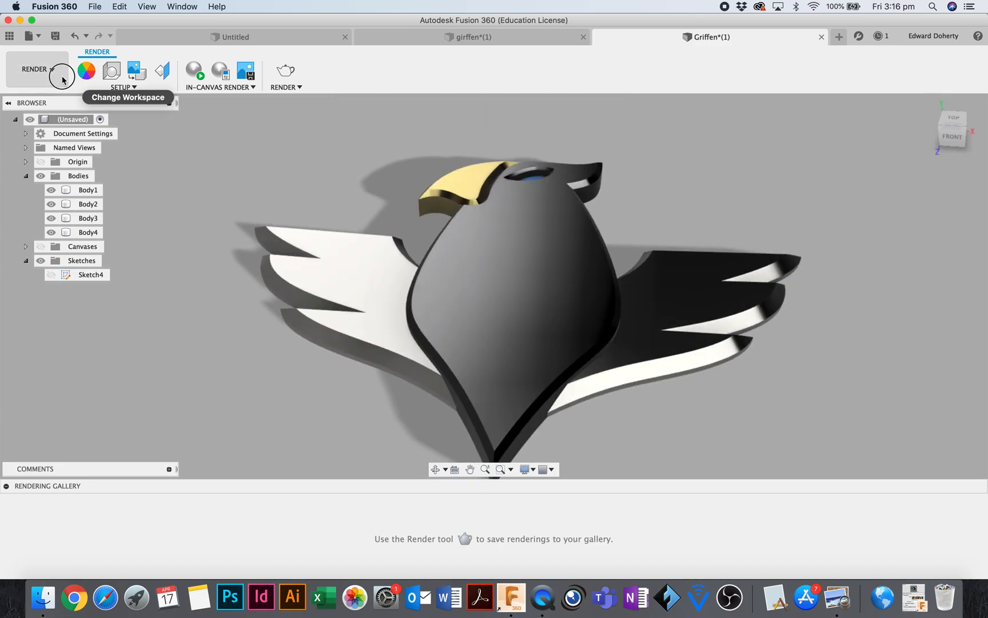
{"action": "left_click", "coordinate": [38, 69]}
{"action": "left_click", "coordinate": [49, 100]}
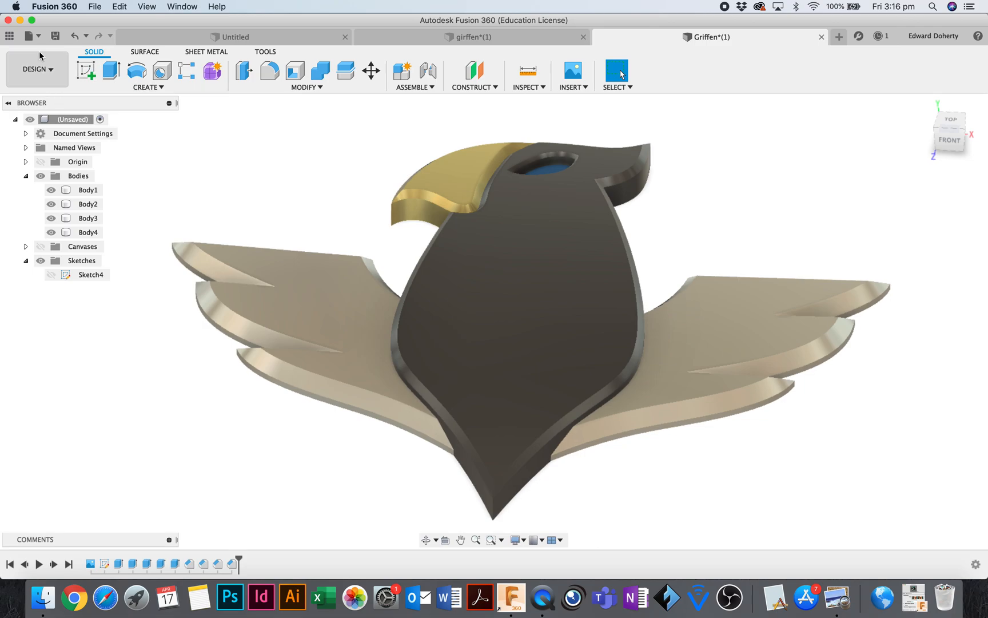
{"action": "left_click", "coordinate": [50, 69]}
{"action": "left_click", "coordinate": [35, 139]}
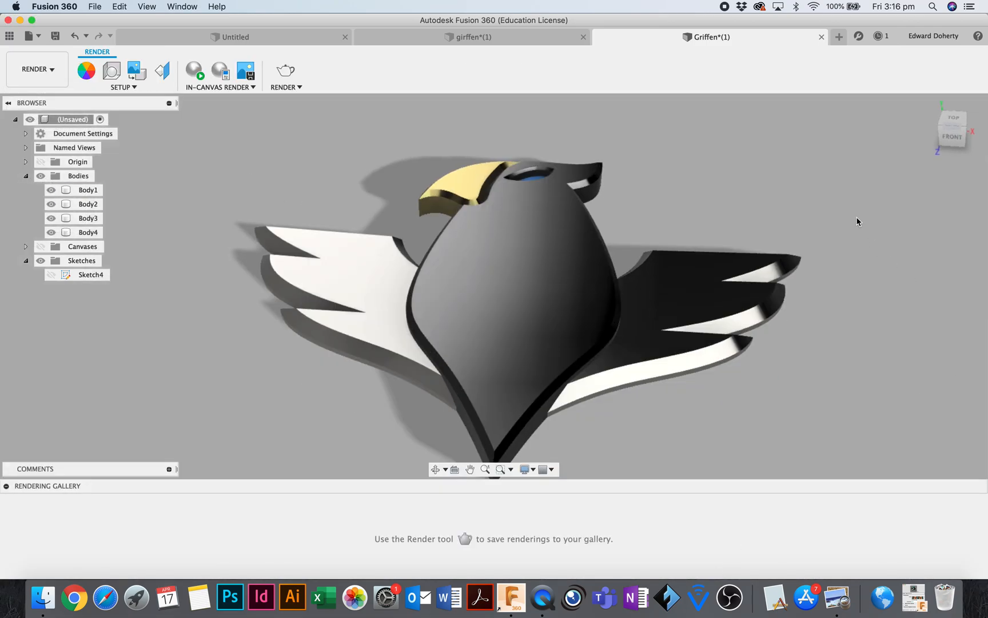
Orient the griffin upright in a slightly tilted top view, starting from the home view.
{"action": "left_click", "coordinate": [940, 102]}
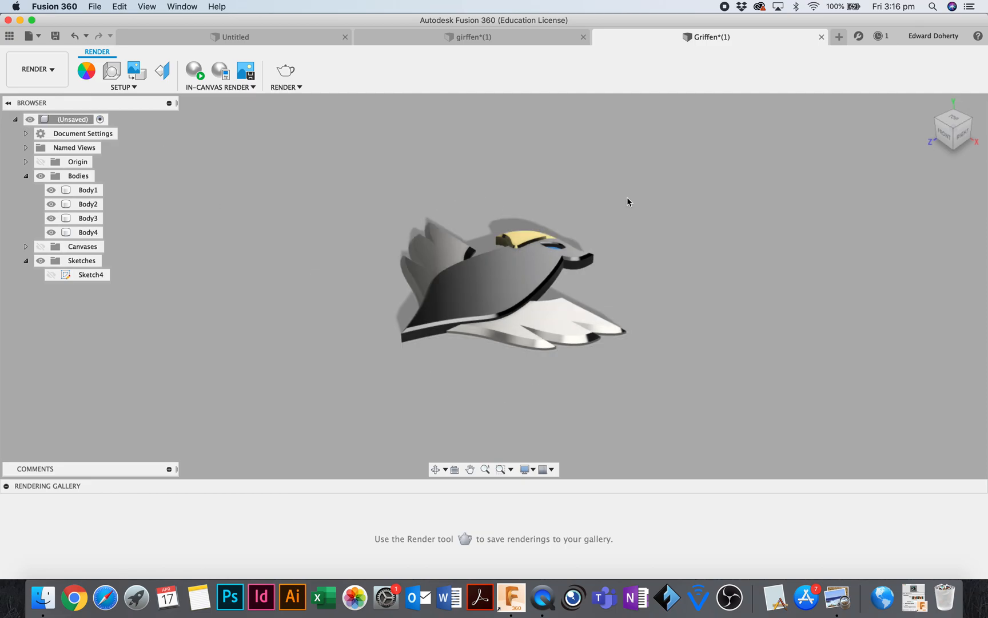
{"action": "mouse_move", "coordinate": [954, 121]}
{"action": "left_mouse_down"}
{"action": "mouse_move", "coordinate": [937, 115]}
{"action": "mouse_move", "coordinate": [947, 113]}
{"action": "left_mouse_up"}
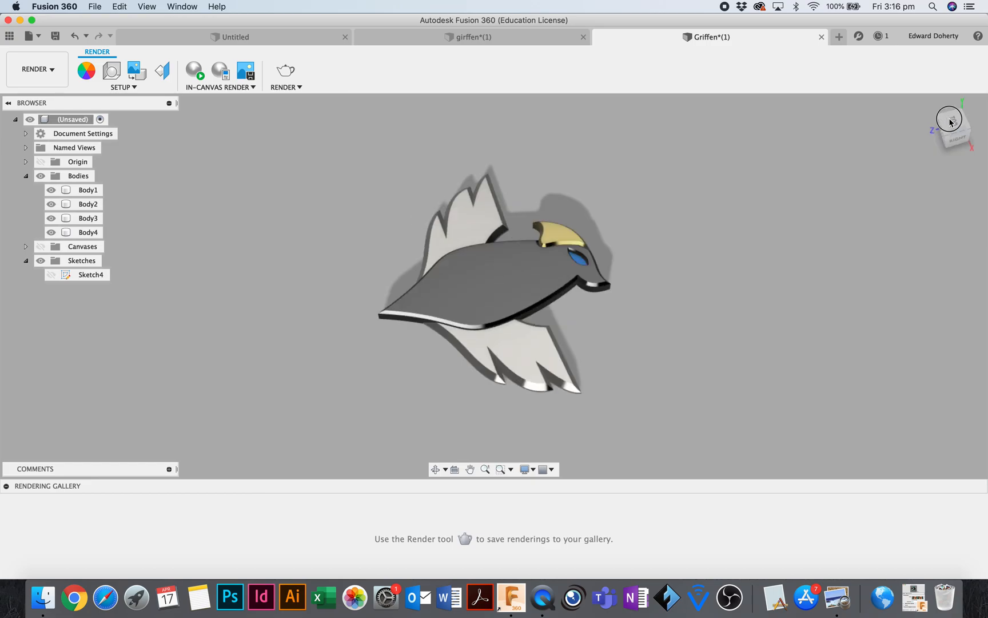
{"action": "left_click", "coordinate": [954, 121]}
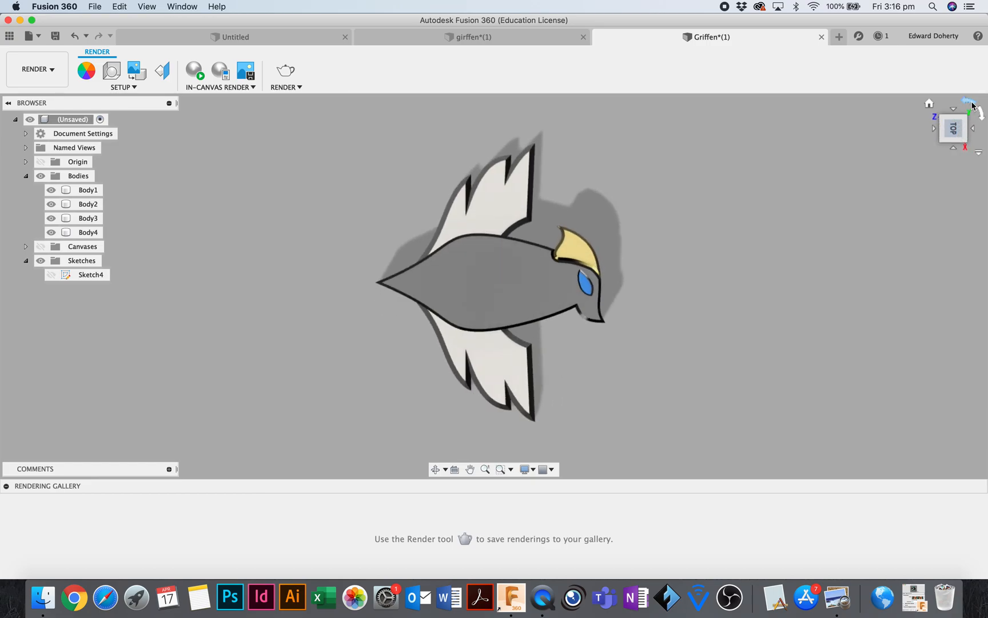
{"action": "left_click", "coordinate": [954, 126]}
{"action": "mouse_move", "coordinate": [949, 128]}
{"action": "left_mouse_down"}
{"action": "mouse_move", "coordinate": [932, 110]}
{"action": "mouse_move", "coordinate": [965, 139]}
{"action": "mouse_move", "coordinate": [964, 164]}
{"action": "mouse_move", "coordinate": [873, 141]}
{"action": "mouse_move", "coordinate": [767, 144]}
{"action": "mouse_move", "coordinate": [680, 130]}
{"action": "mouse_move", "coordinate": [679, 176]}
{"action": "mouse_move", "coordinate": [669, 172]}
{"action": "mouse_move", "coordinate": [676, 171]}
{"action": "left_mouse_up"}
{"action": "left_click", "coordinate": [941, 127]}
{"action": "left_click", "coordinate": [963, 131]}
{"action": "left_click", "coordinate": [931, 107]}
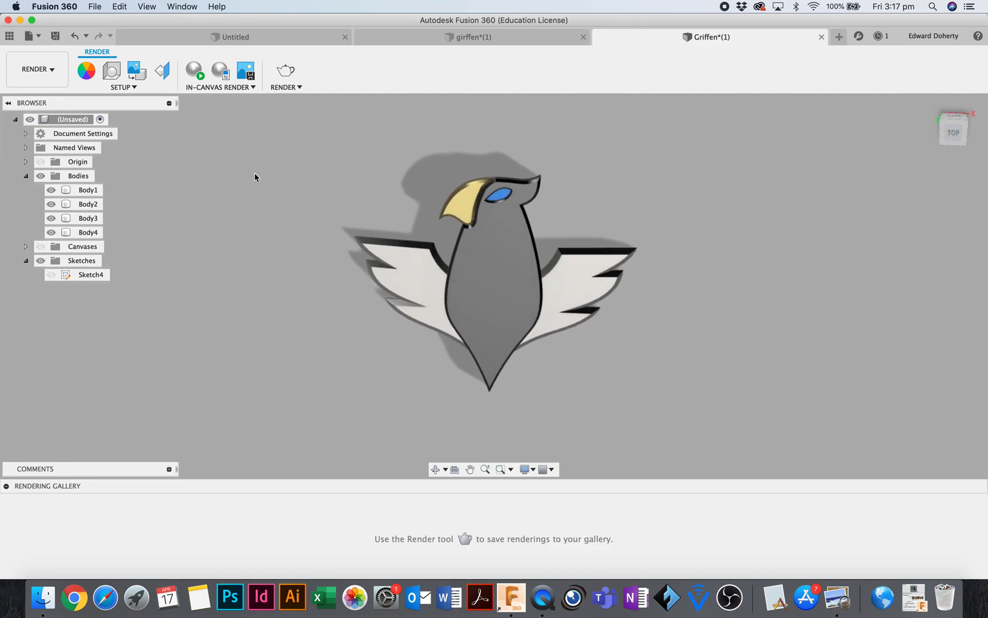
Enlarge the griffin in the scene so its body and both wings fill the view.
{"action": "scroll", "coordinate": [255, 173], "scroll_direction": "up", "scroll_amount": 5}
{"action": "scroll", "coordinate": [657, 128], "scroll_direction": "up", "scroll_amount": 2}
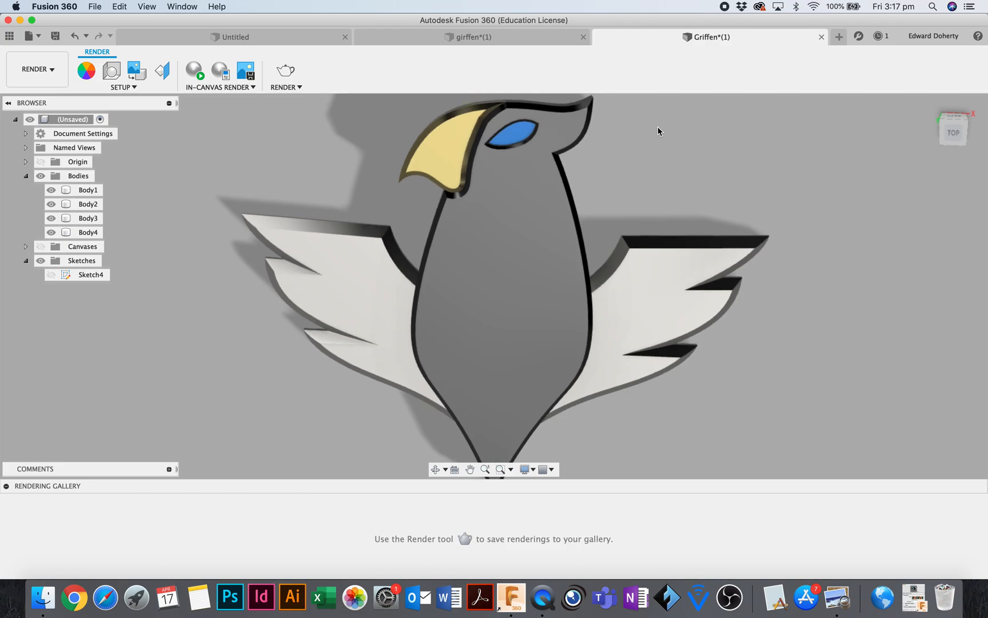
{"action": "scroll", "coordinate": [582, 199], "scroll_direction": "up", "scroll_amount": 3}
{"action": "scroll", "coordinate": [583, 199], "scroll_direction": "up", "scroll_amount": 3}
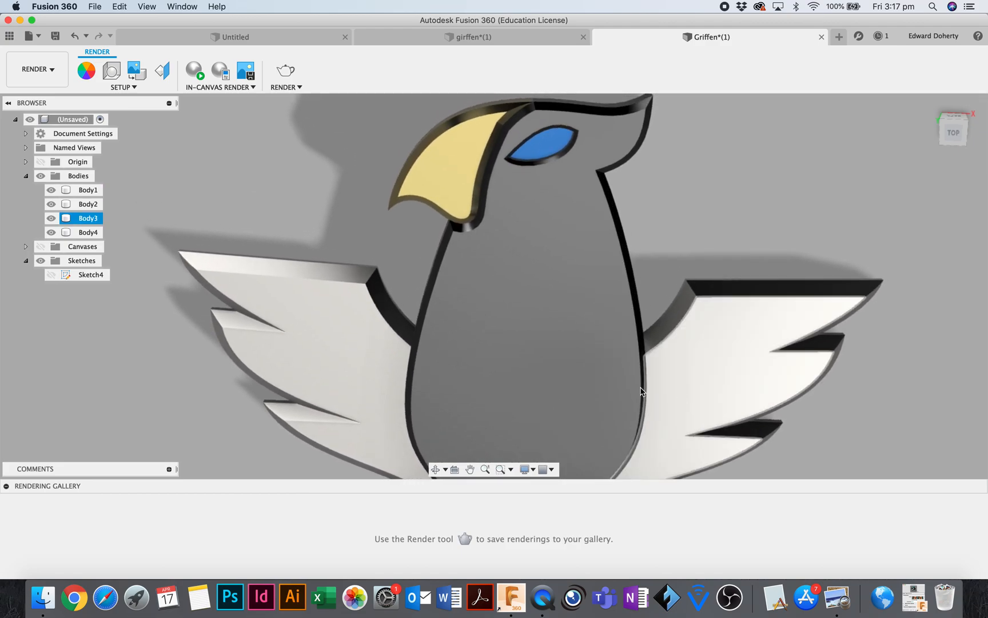
{"action": "left_click", "coordinate": [394, 303]}
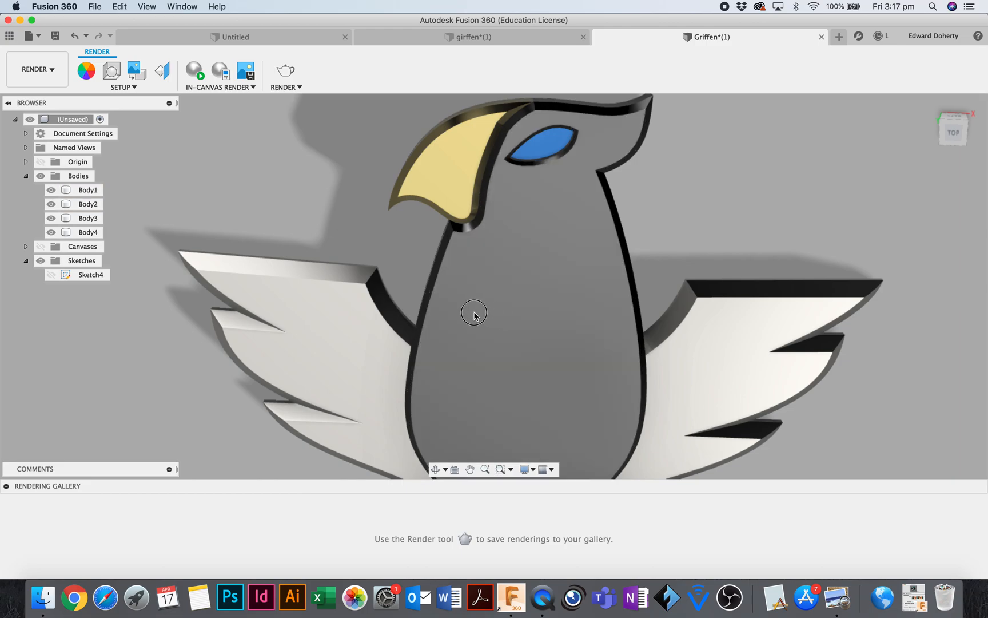
{"action": "left_click", "coordinate": [571, 142]}
{"action": "scroll", "coordinate": [253, 194], "scroll_direction": "right", "scroll_amount": 2}
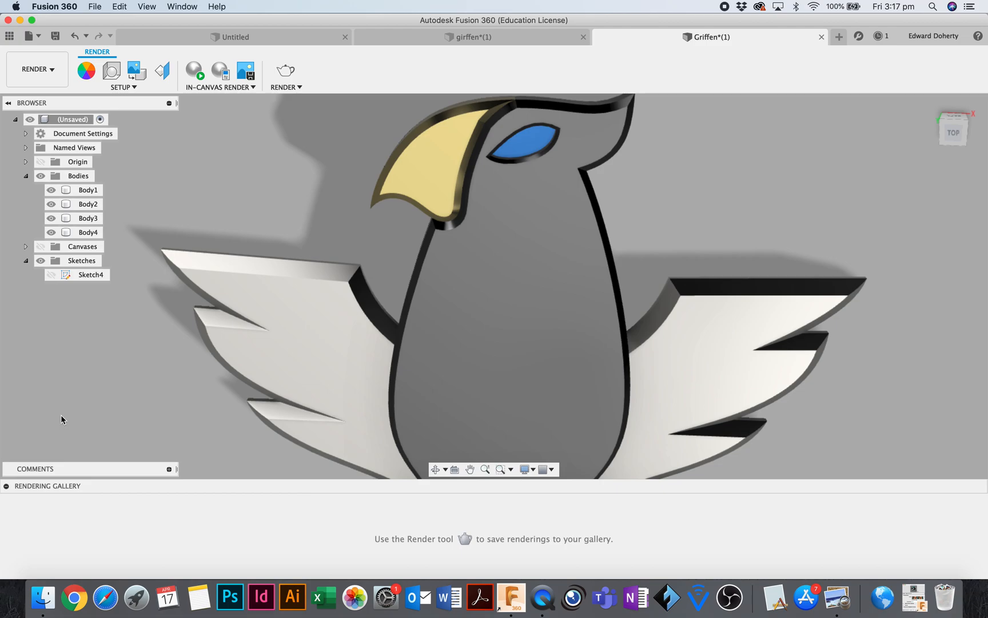
Preview the scene with the ground plane turned off and turn it back on.
{"action": "left_click", "coordinate": [131, 87]}
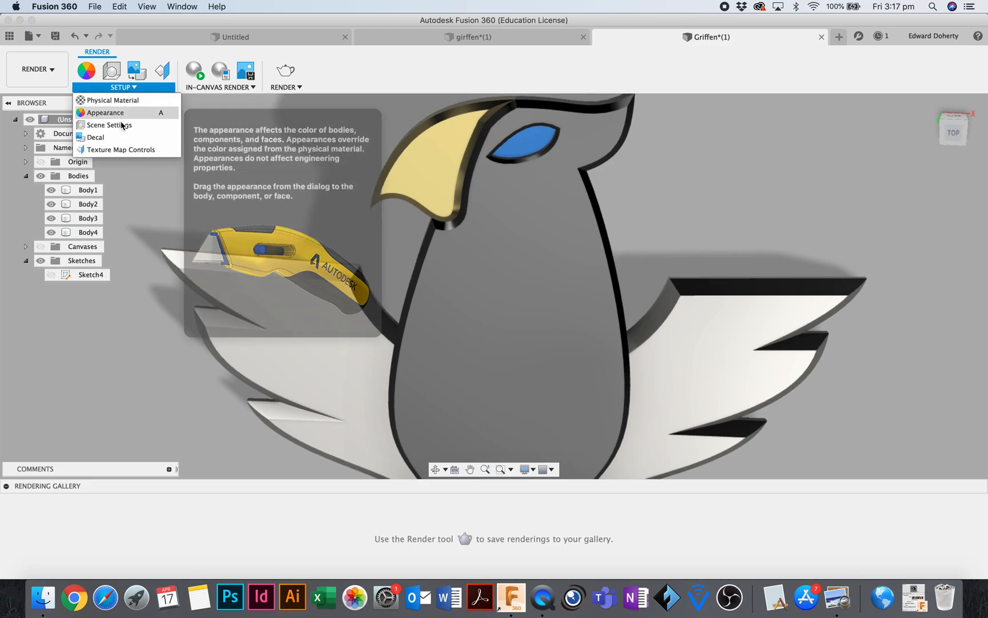
{"action": "left_click", "coordinate": [123, 124]}
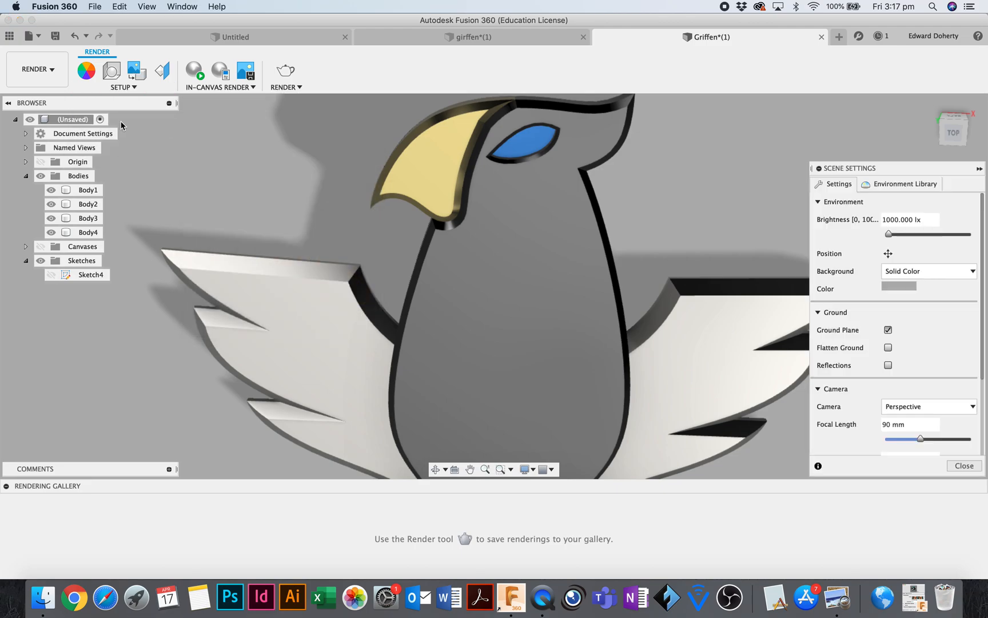
{"action": "left_click", "coordinate": [888, 330]}
{"action": "left_click", "coordinate": [888, 330]}
{"action": "left_click", "coordinate": [964, 465]}
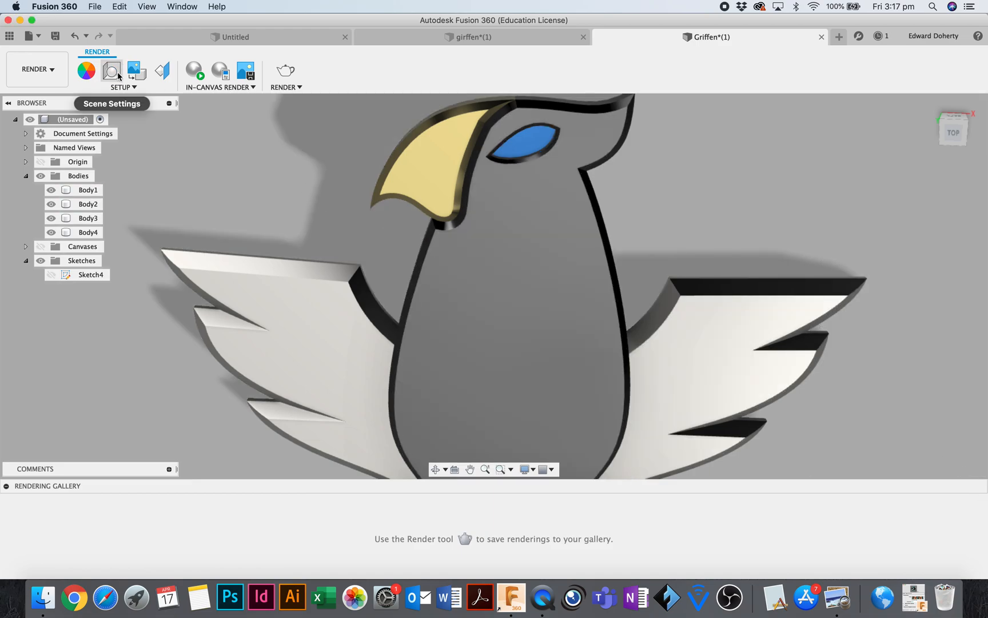
Turn off the ground plane in the scene settings.
{"action": "left_click", "coordinate": [118, 88]}
{"action": "left_click", "coordinate": [114, 125]}
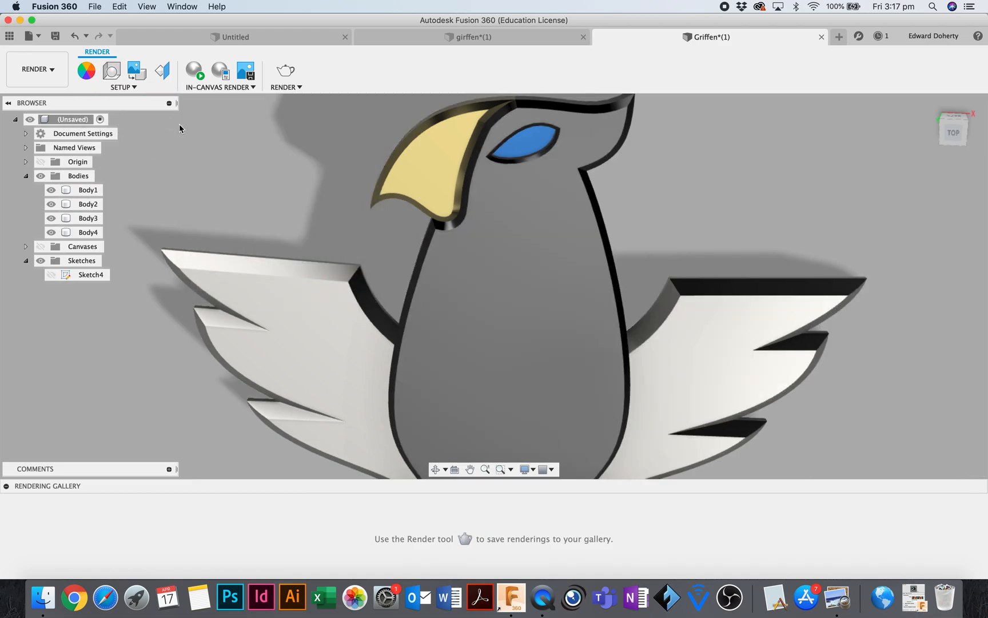
{"action": "left_click", "coordinate": [888, 331]}
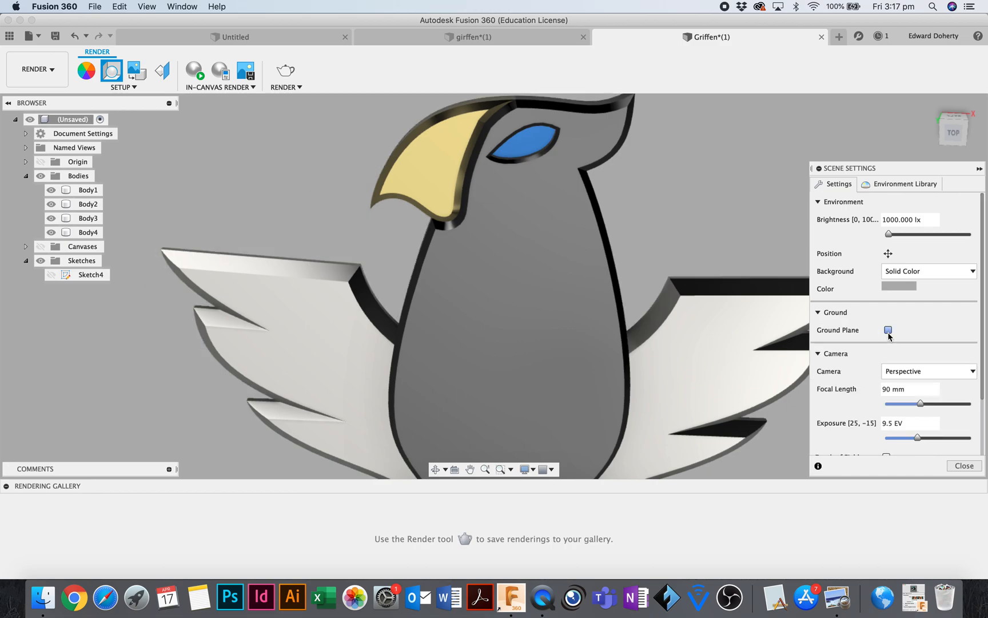
{"action": "left_click", "coordinate": [974, 468]}
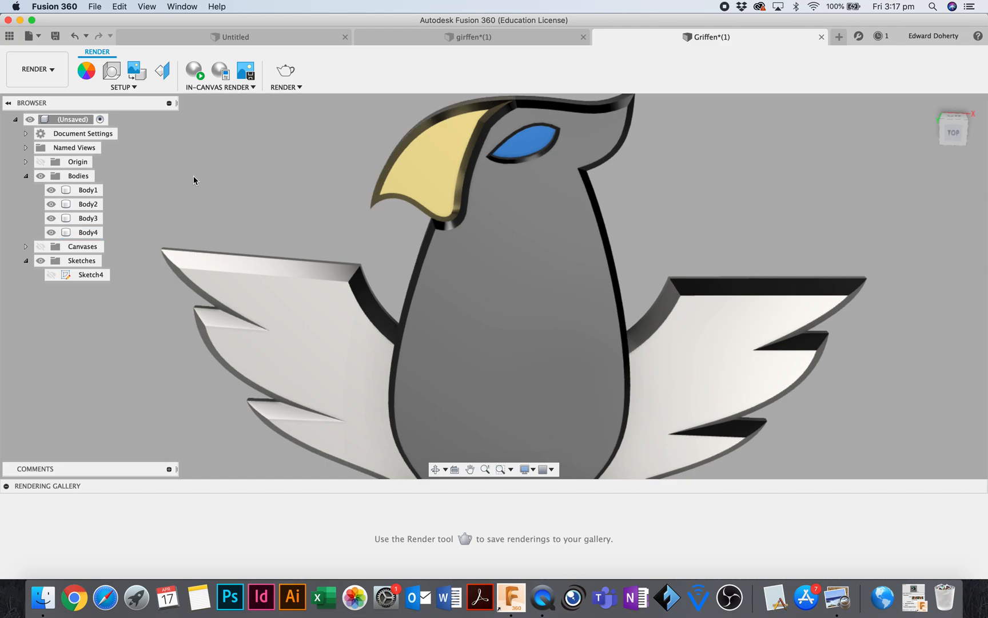
Fine-tune the tilt of the top view and save the design under the name Griffen.
{"action": "scroll", "coordinate": [337, 251], "scroll_direction": "down", "scroll_amount": 3}
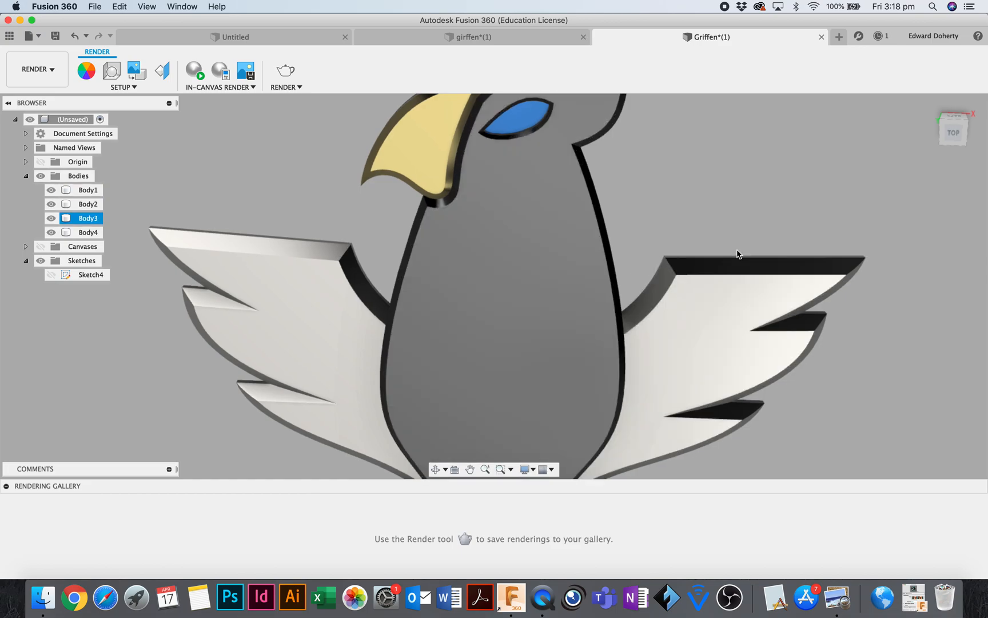
{"action": "left_click", "coordinate": [952, 137]}
{"action": "left_click_drag", "start_coordinate": [952, 139], "coordinate": [954, 141]}
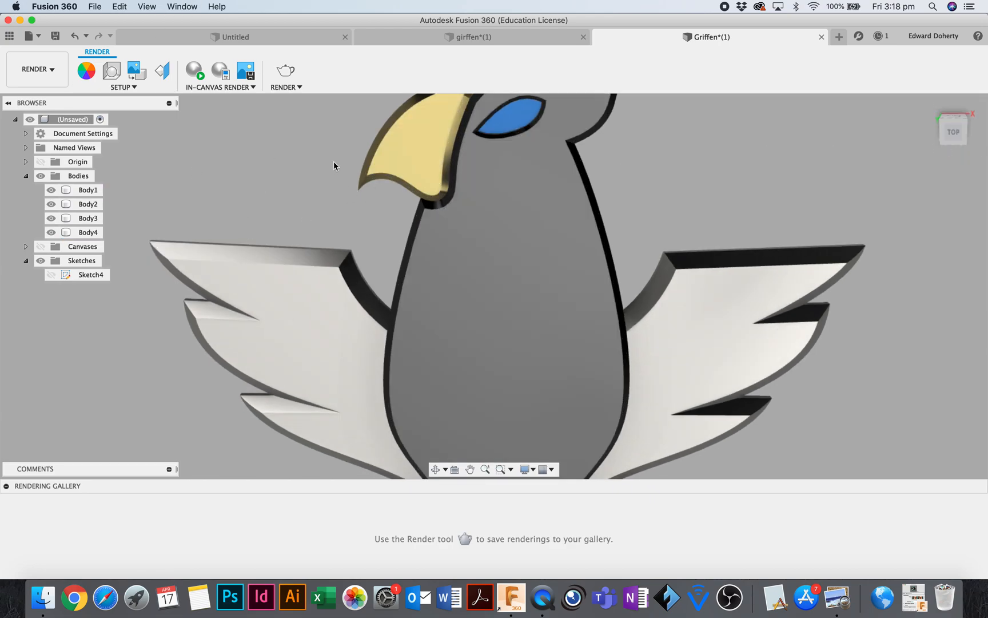
{"action": "key", "text": "super+s"}
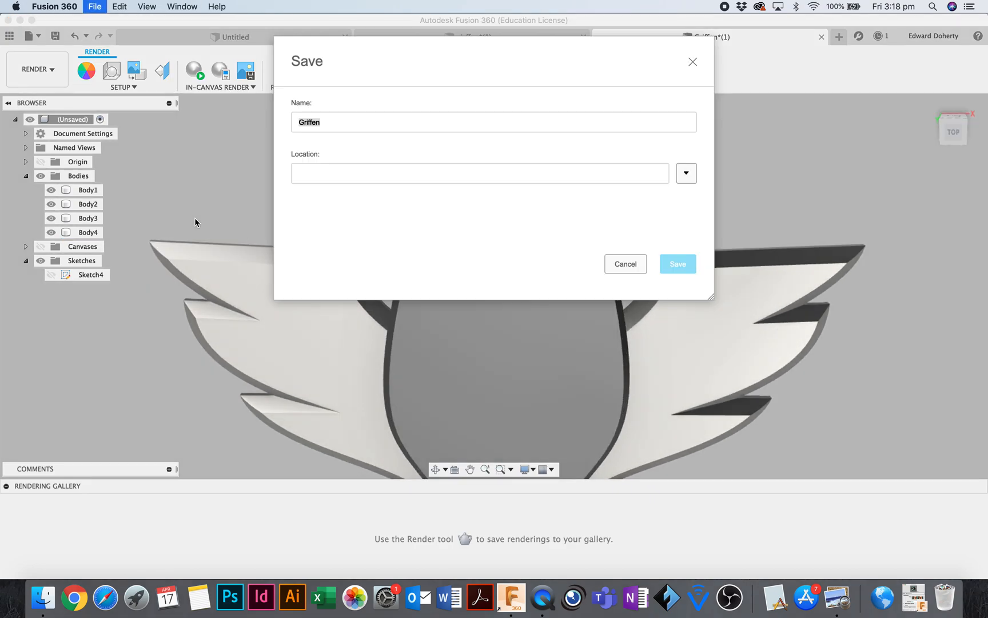
{"action": "key", "text": "Return"}
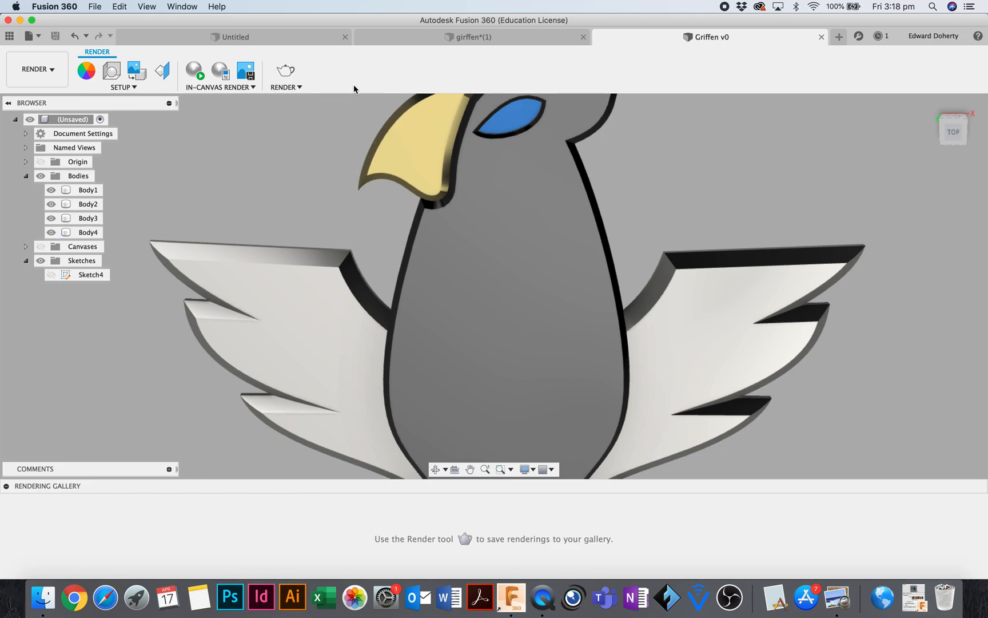
Set up a render with the Local Renderer and a transparent PNG background.
{"action": "left_click", "coordinate": [287, 89]}
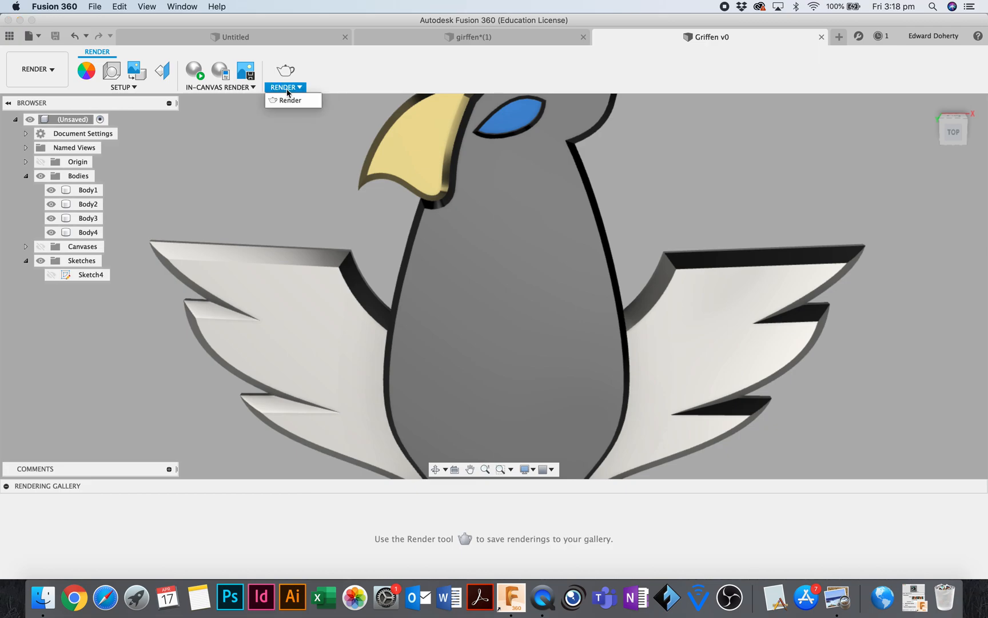
{"action": "left_click", "coordinate": [287, 104]}
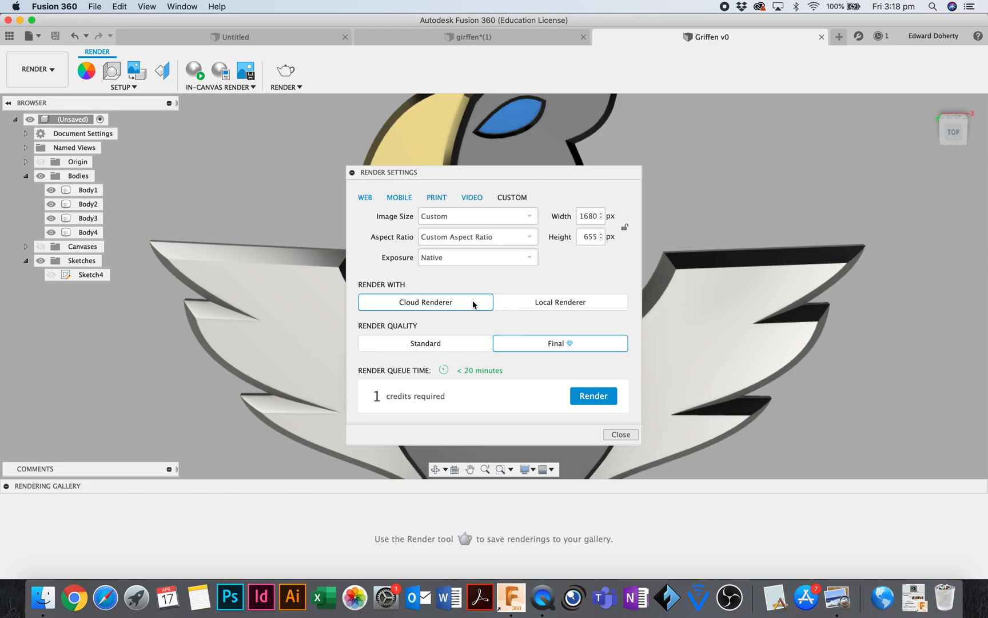
{"action": "left_click", "coordinate": [530, 306]}
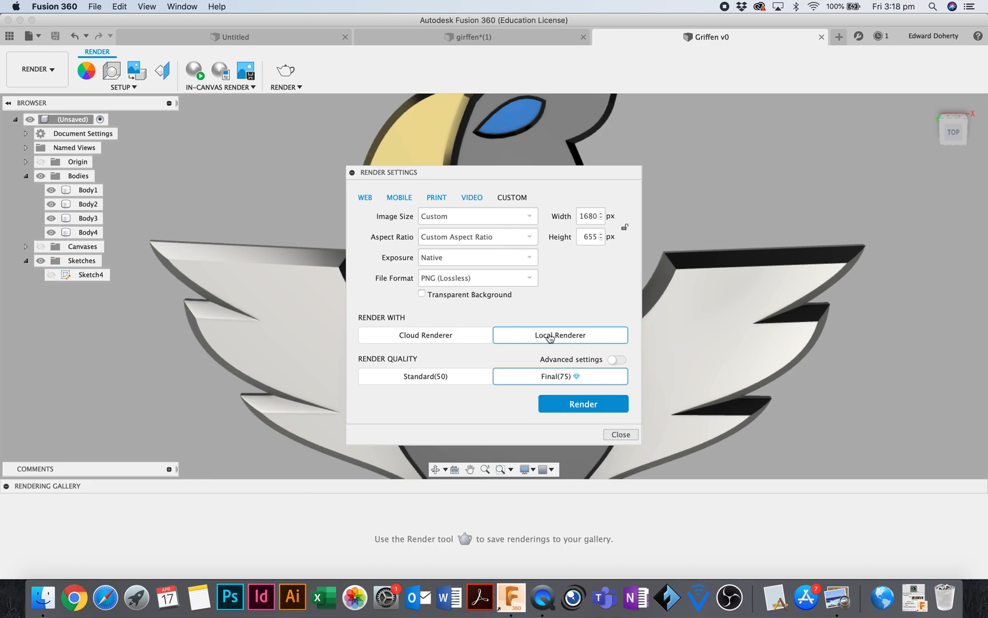
{"action": "left_click", "coordinate": [422, 294]}
Set the render image size to 1000 by 1000 px and start the local render at Final quality.
{"action": "double_click", "coordinate": [590, 216]}
{"action": "type", "text": "1000"}
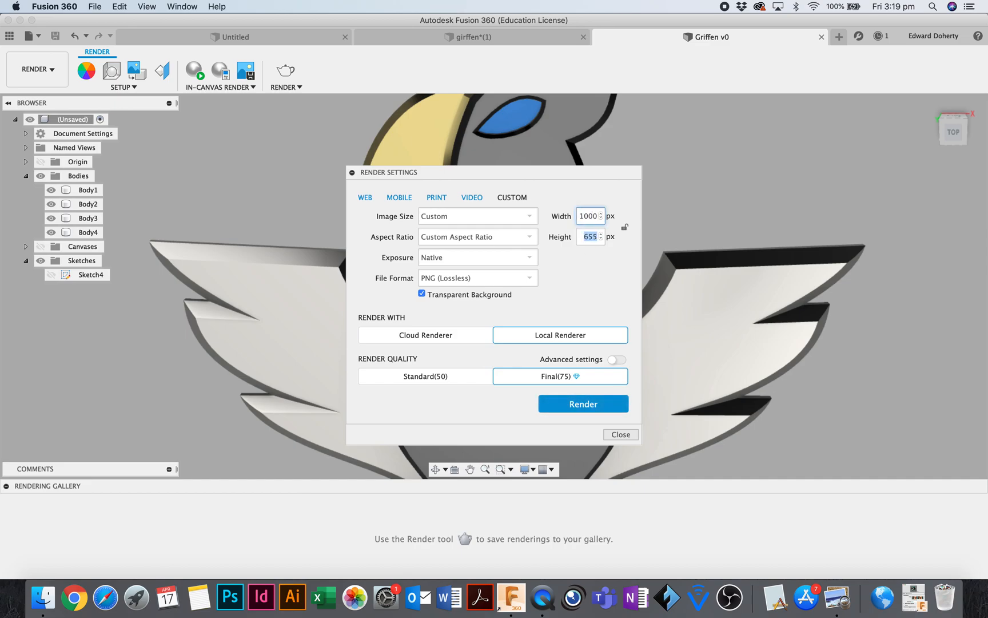
{"action": "key", "text": "Tab"}
{"action": "type", "text": "1000"}
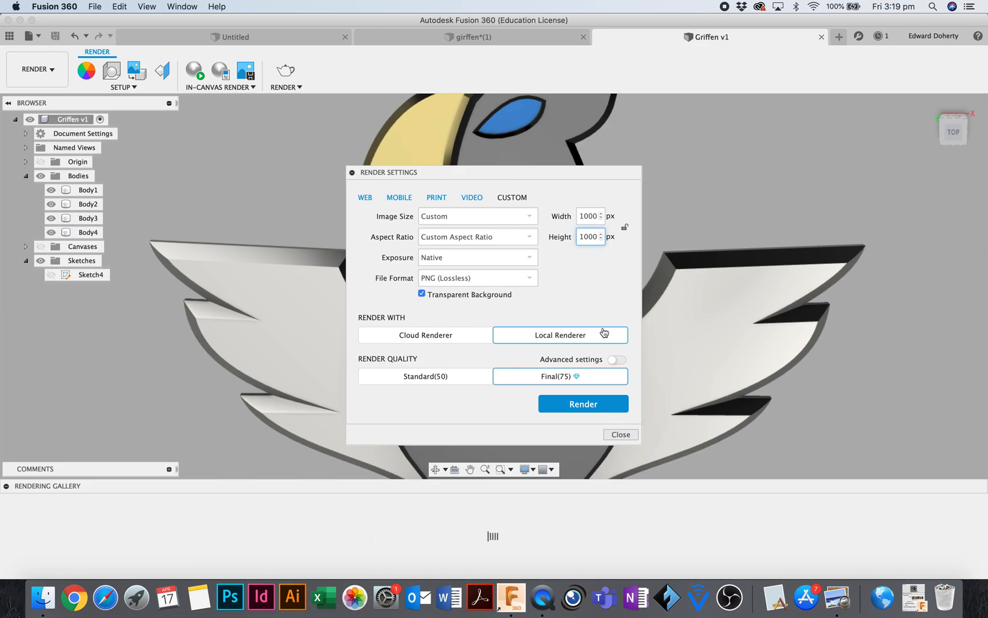
{"action": "left_click", "coordinate": [590, 409]}
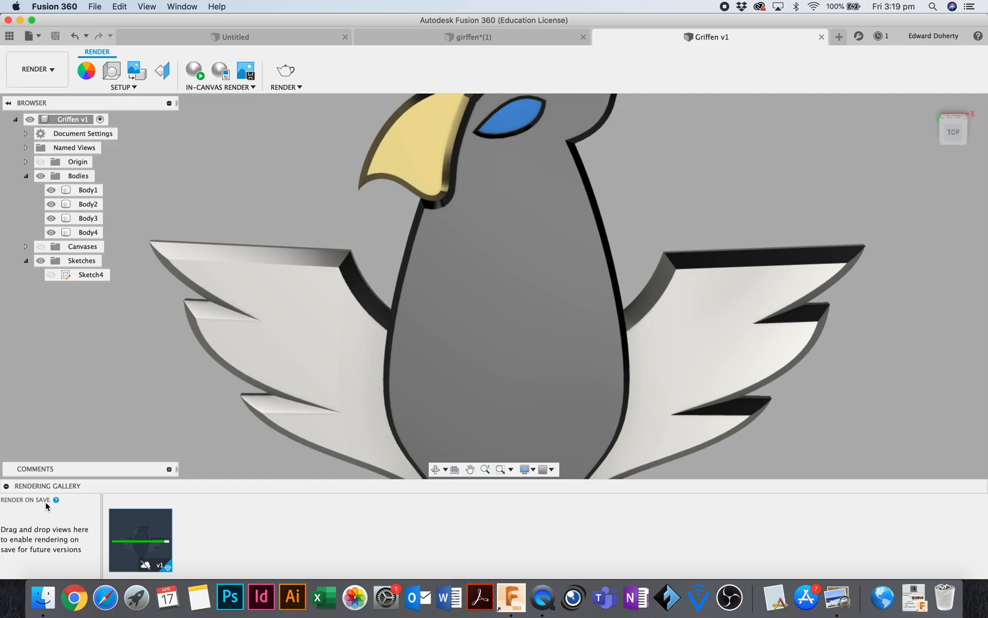
Collapse the rendering gallery, undock it over the model and expand it again.
{"action": "left_click", "coordinate": [6, 488]}
{"action": "left_click_drag", "start_coordinate": [80, 572], "coordinate": [389, 159]}
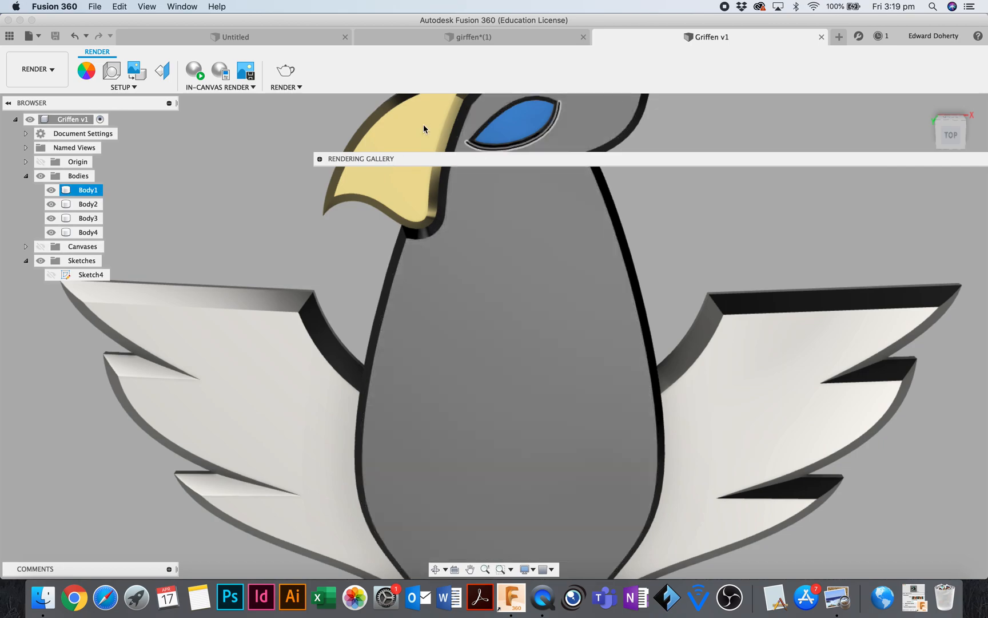
{"action": "left_click", "coordinate": [319, 158]}
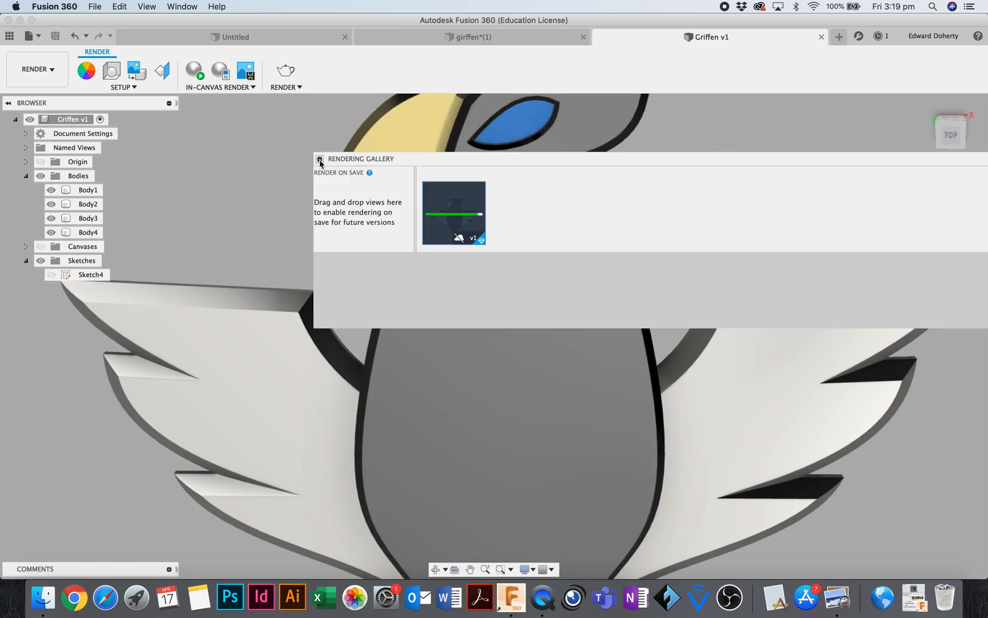
Dock the expanded rendering gallery beneath the canvas and leave it showing the render thumbnail.
{"action": "left_click_drag", "start_coordinate": [375, 159], "coordinate": [75, 558]}
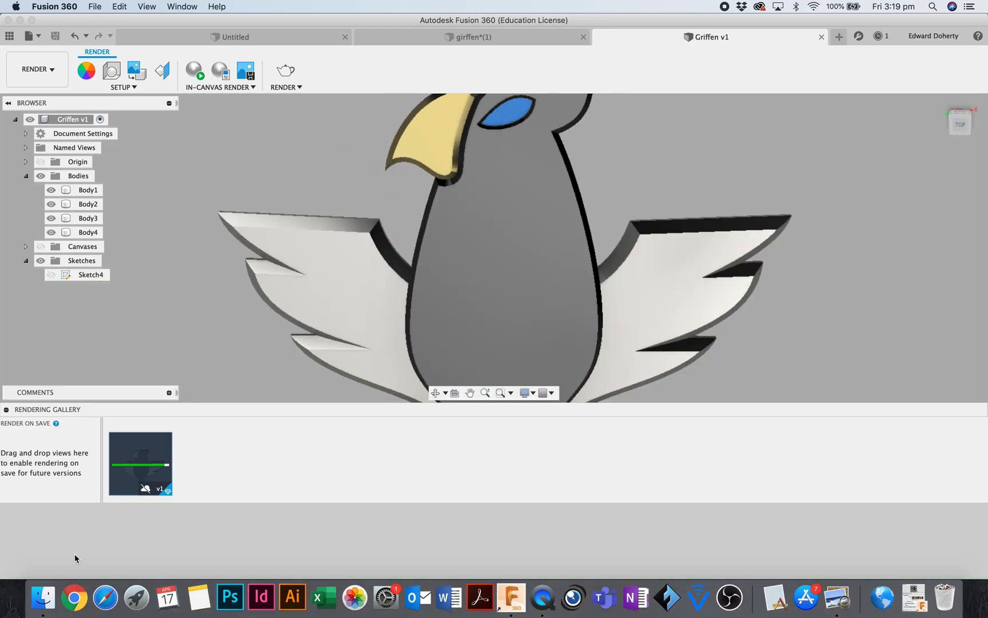
{"action": "left_click", "coordinate": [7, 409]}
{"action": "left_click", "coordinate": [7, 574]}
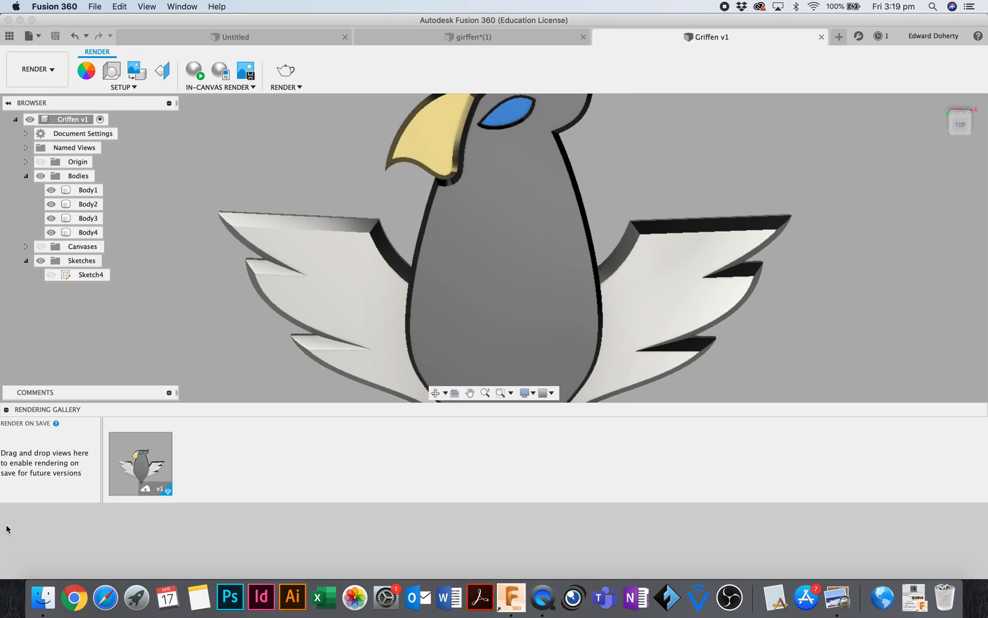
{"action": "left_click", "coordinate": [6, 409]}
{"action": "left_click", "coordinate": [9, 573]}
Open the finished v1 render and download it as a PNG in 05_Screen Recordings, naming it with the teacher's name followed by Final.
{"action": "mouse_move", "coordinate": [137, 466]}
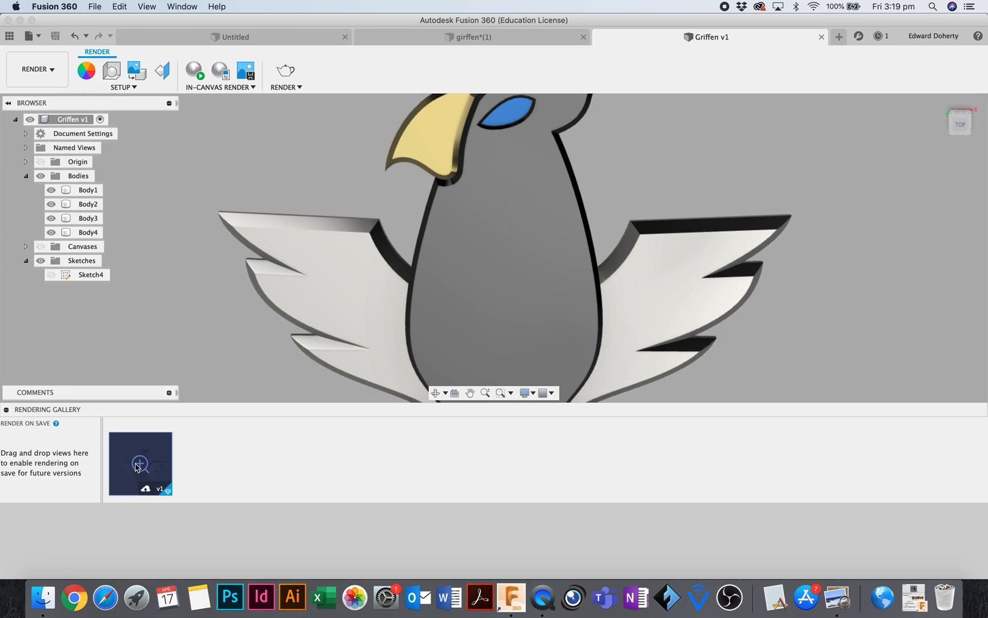
{"action": "left_click", "coordinate": [137, 466]}
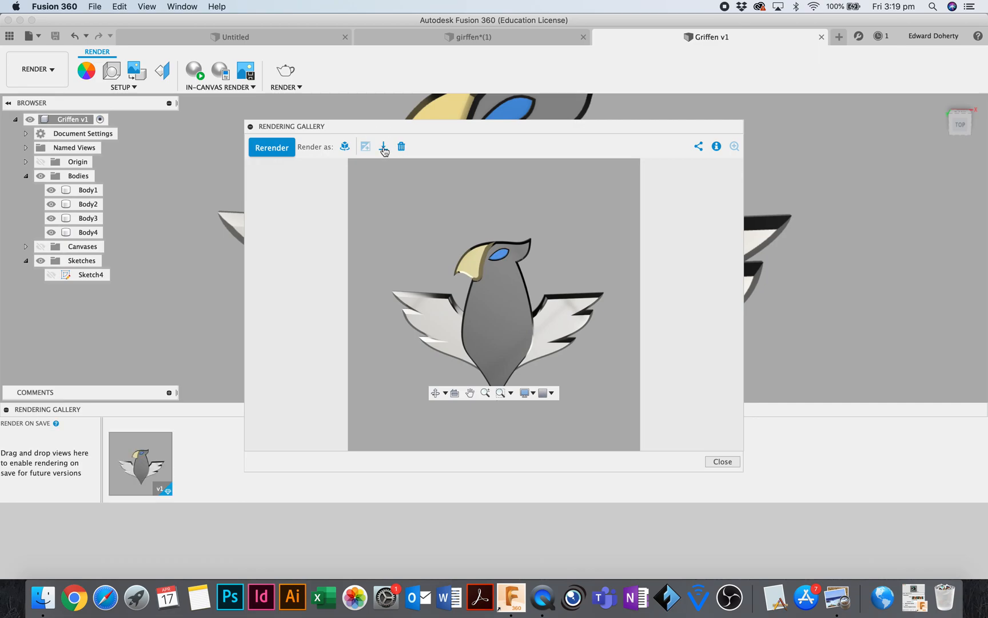
{"action": "left_click", "coordinate": [383, 148]}
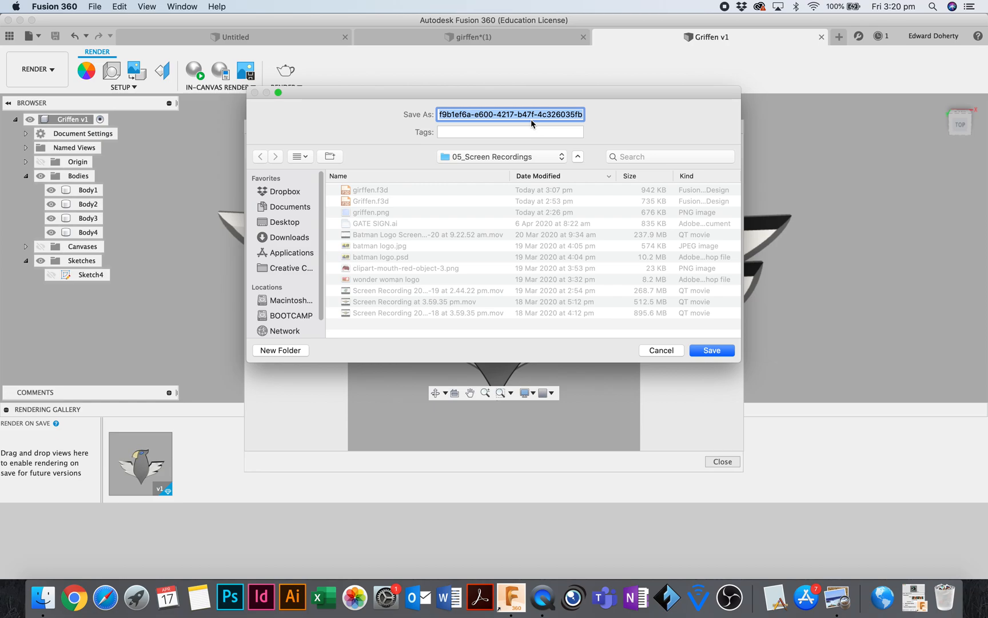
{"action": "type", "text": "mr Doherty Finakl"}
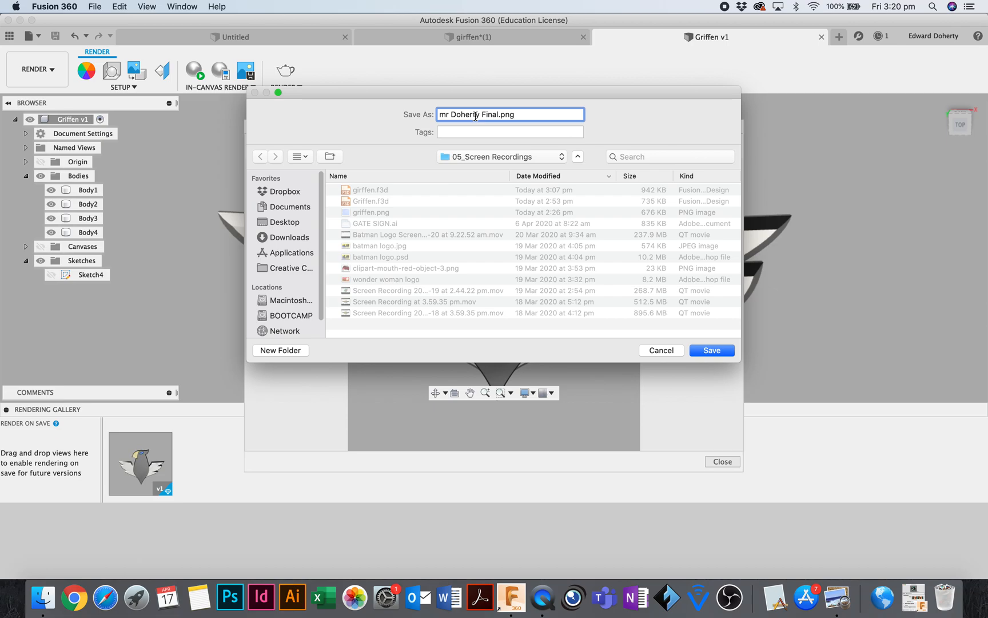
{"action": "left_click", "coordinate": [712, 349]}
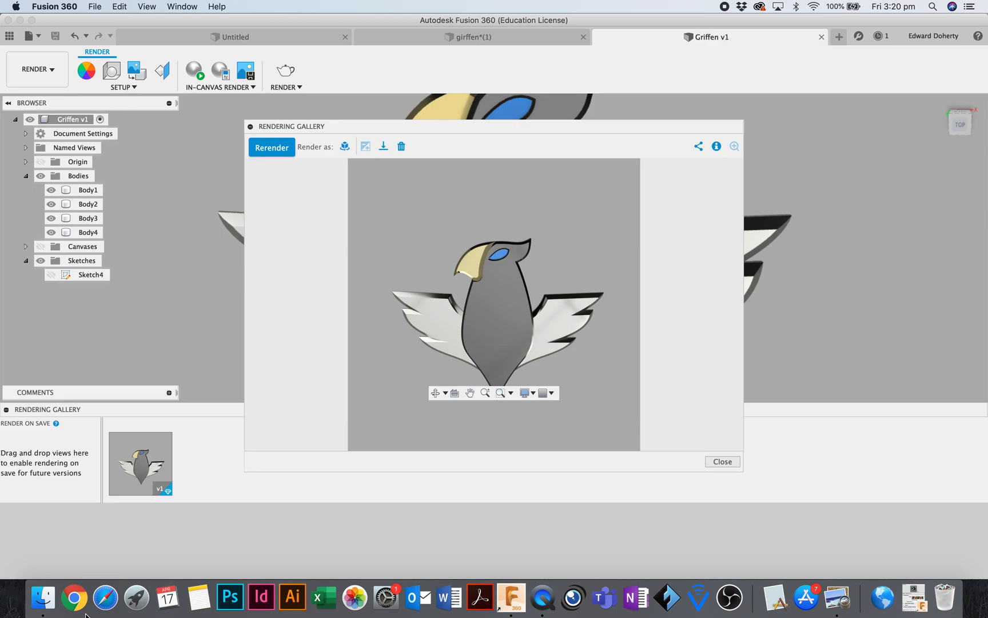
Switch to Finder, view the downloaded render in Preview to check its transparent background, and return to Fusion 360.
{"action": "left_click", "coordinate": [48, 599]}
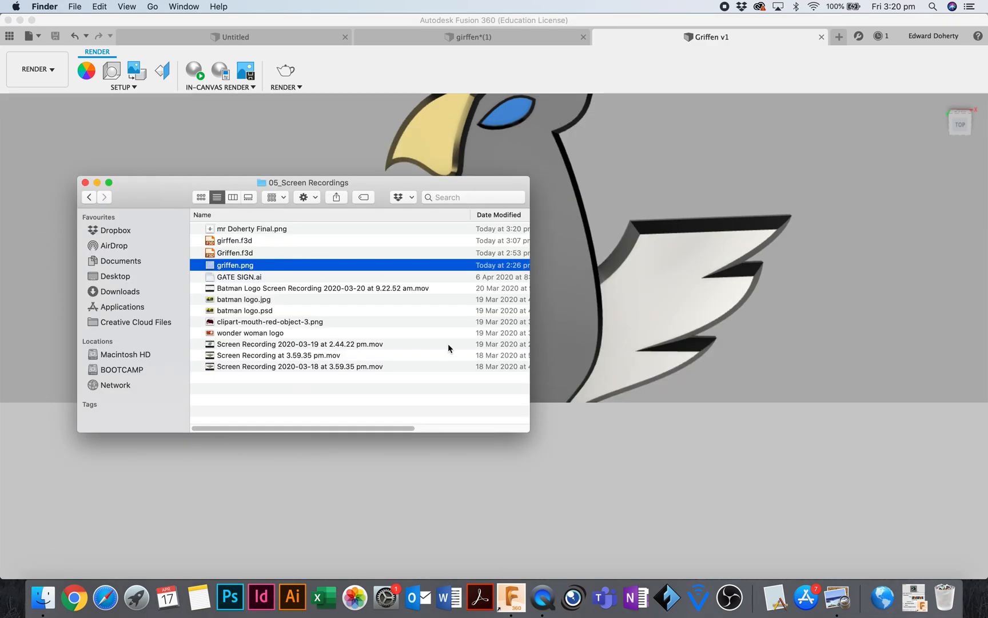
{"action": "double_click", "coordinate": [234, 229]}
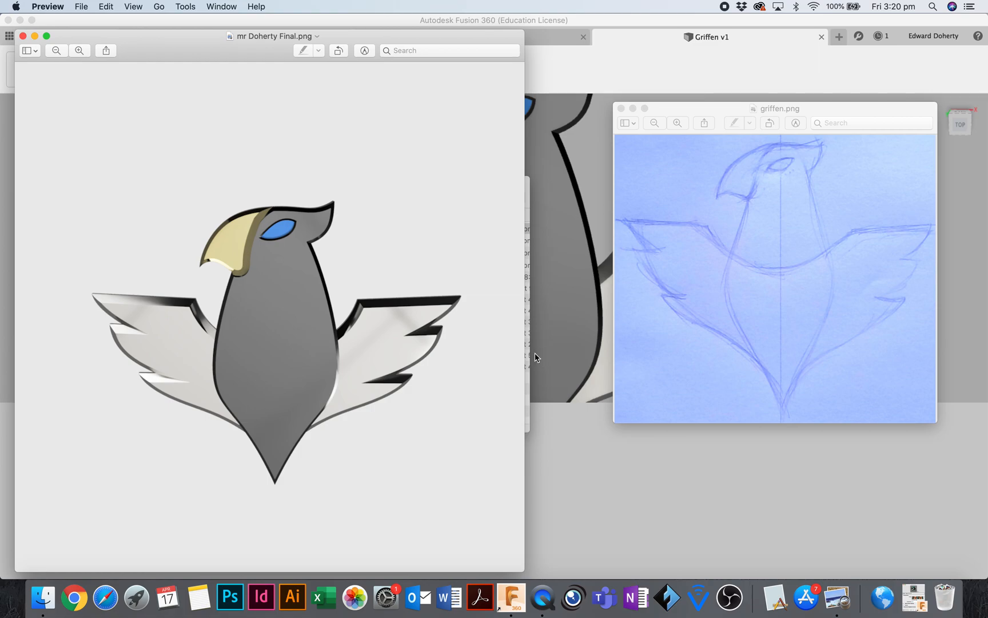
{"action": "left_click", "coordinate": [538, 335]}
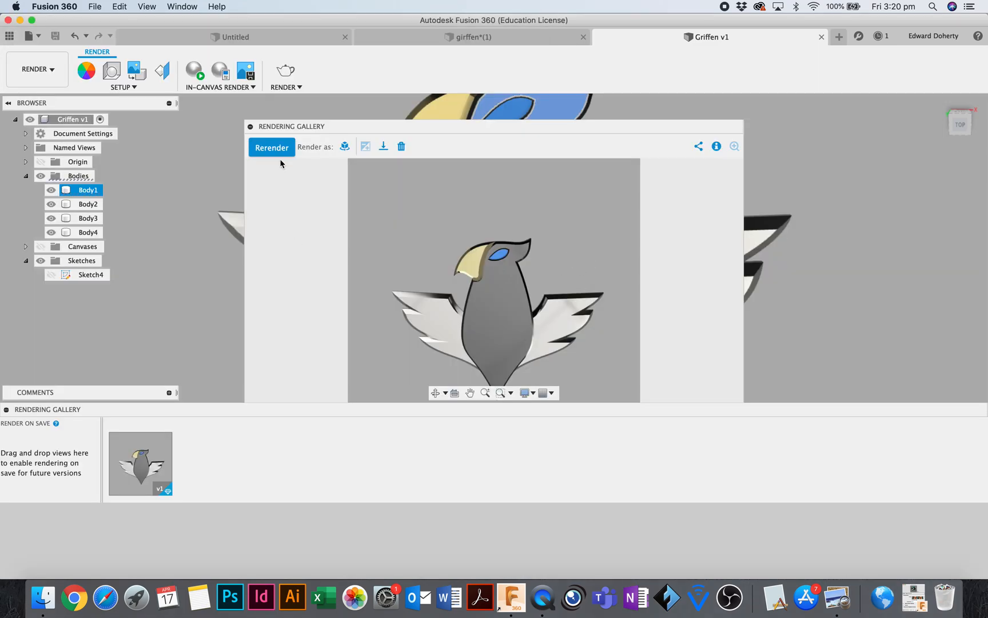
Collapse the render preview, move it clear of the model and turn the griffin to a closer, angled view.
{"action": "left_click", "coordinate": [250, 127]}
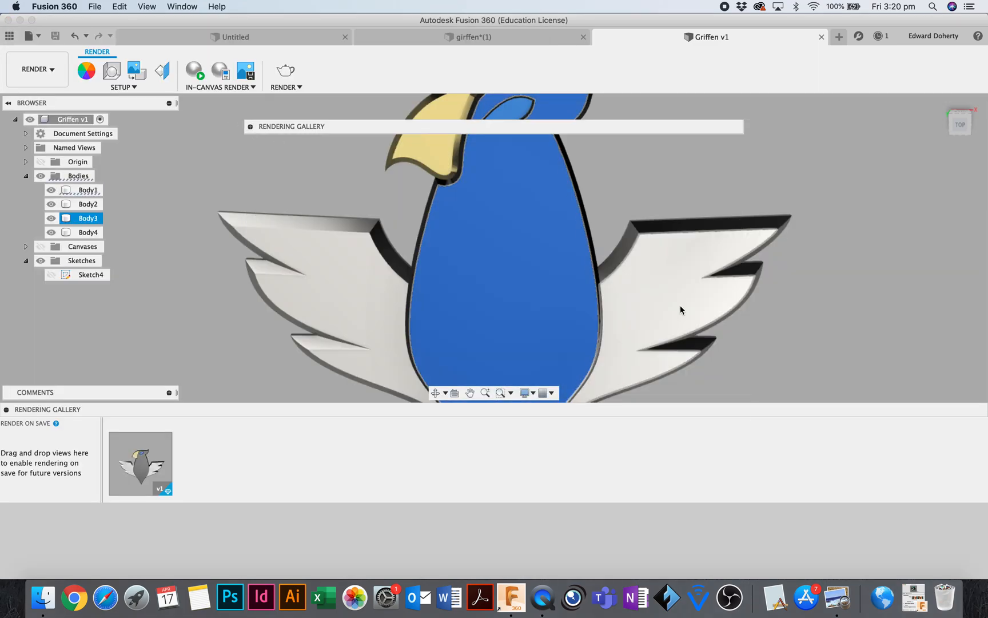
{"action": "left_click_drag", "start_coordinate": [273, 126], "coordinate": [195, 433]}
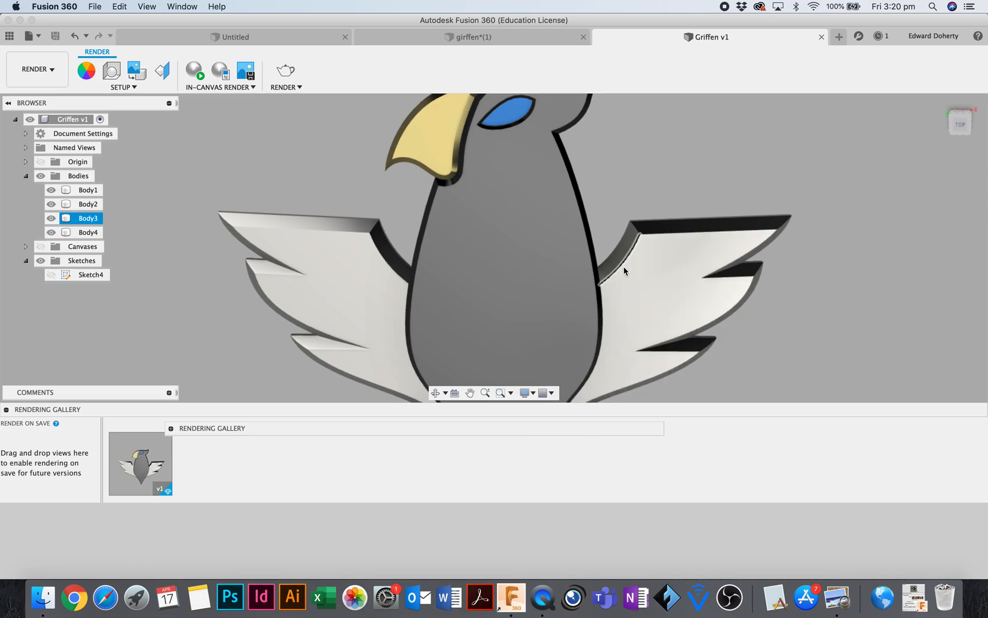
{"action": "left_click", "coordinate": [941, 104]}
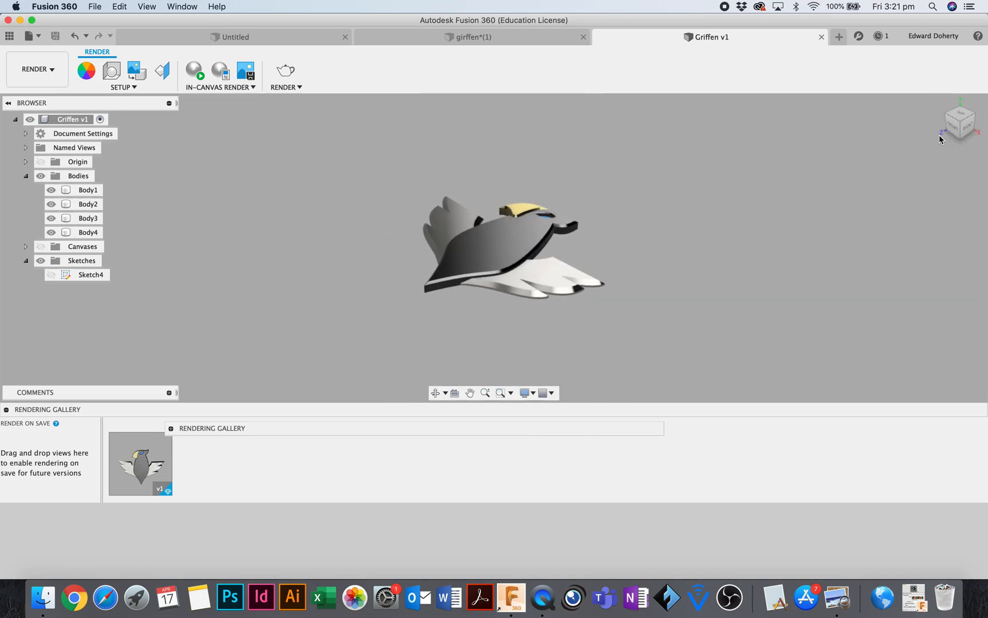
{"action": "left_click_drag", "start_coordinate": [960, 116], "coordinate": [984, 132]}
{"action": "scroll", "coordinate": [618, 152], "scroll_direction": "up", "scroll_amount": 5}
{"action": "scroll", "coordinate": [617, 154], "scroll_direction": "up", "scroll_amount": 5}
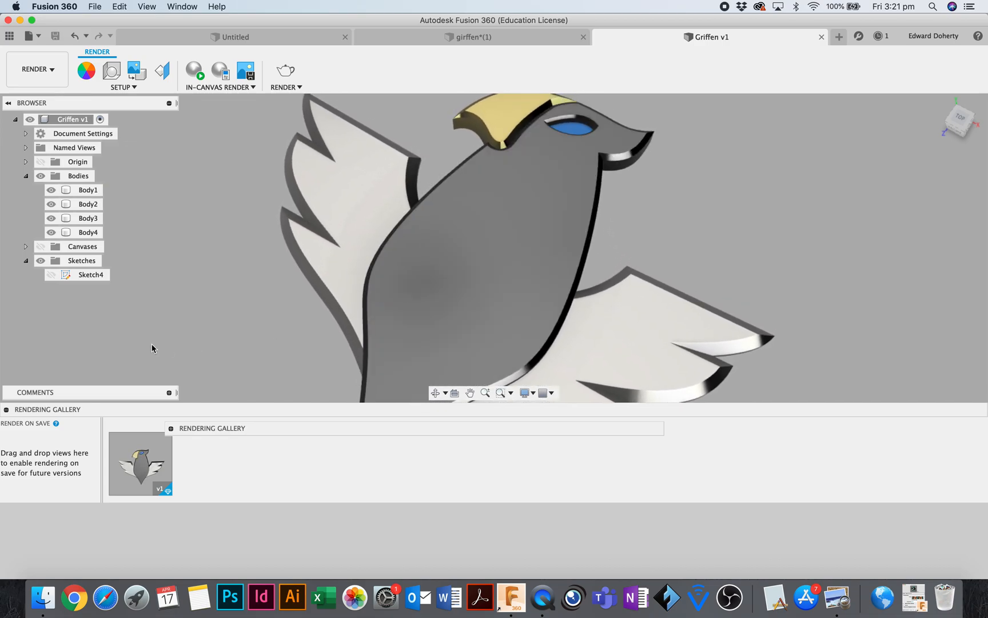
Toggle the ground plane in the scene settings, leave it off and close the settings.
{"action": "left_click", "coordinate": [123, 84]}
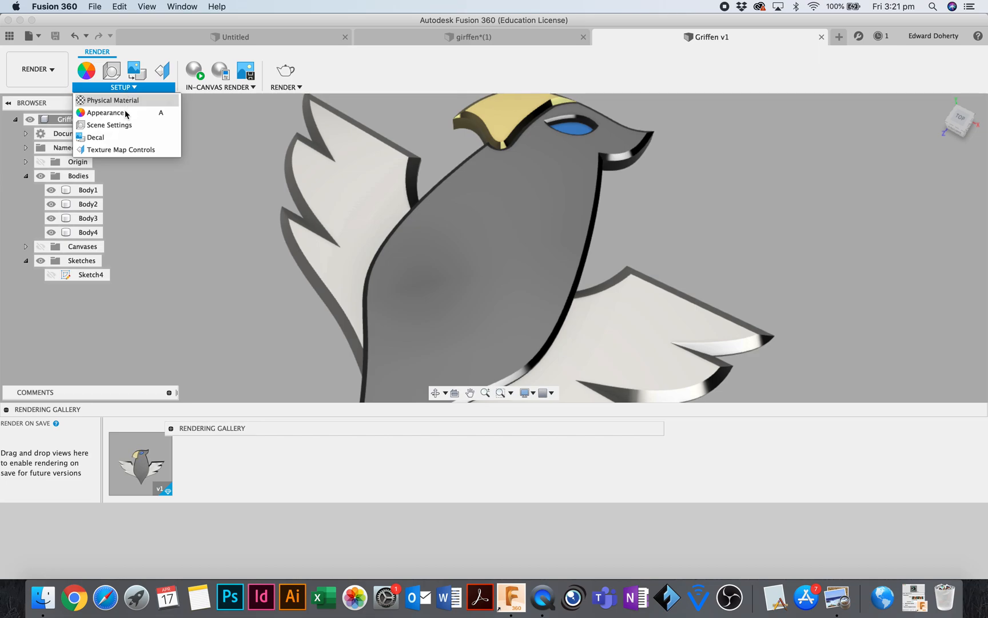
{"action": "left_click", "coordinate": [110, 124]}
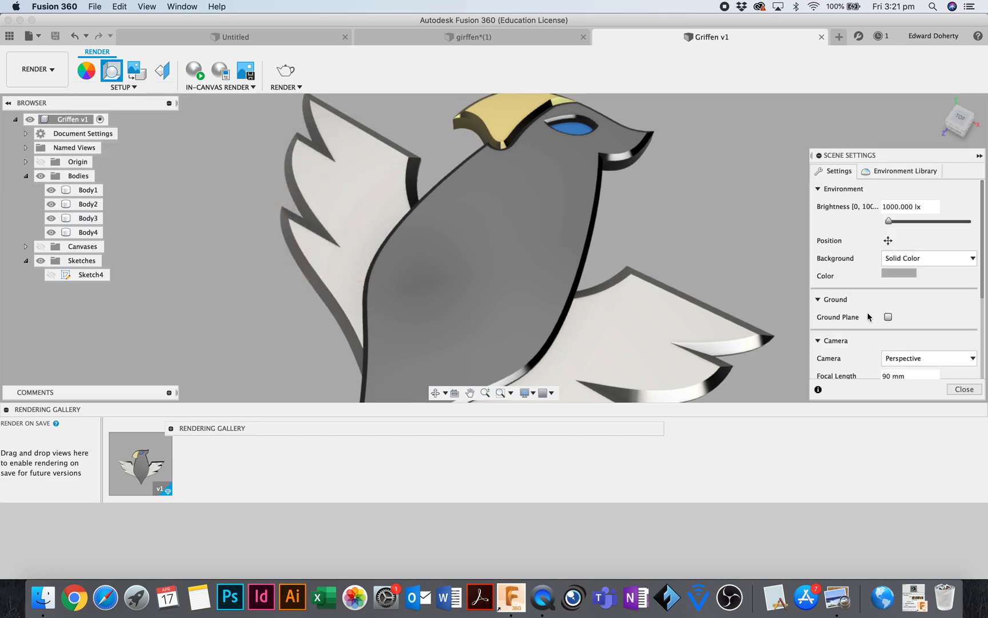
{"action": "left_click", "coordinate": [888, 317]}
{"action": "left_click", "coordinate": [887, 317]}
{"action": "left_click", "coordinate": [887, 317]}
{"action": "left_click", "coordinate": [888, 317]}
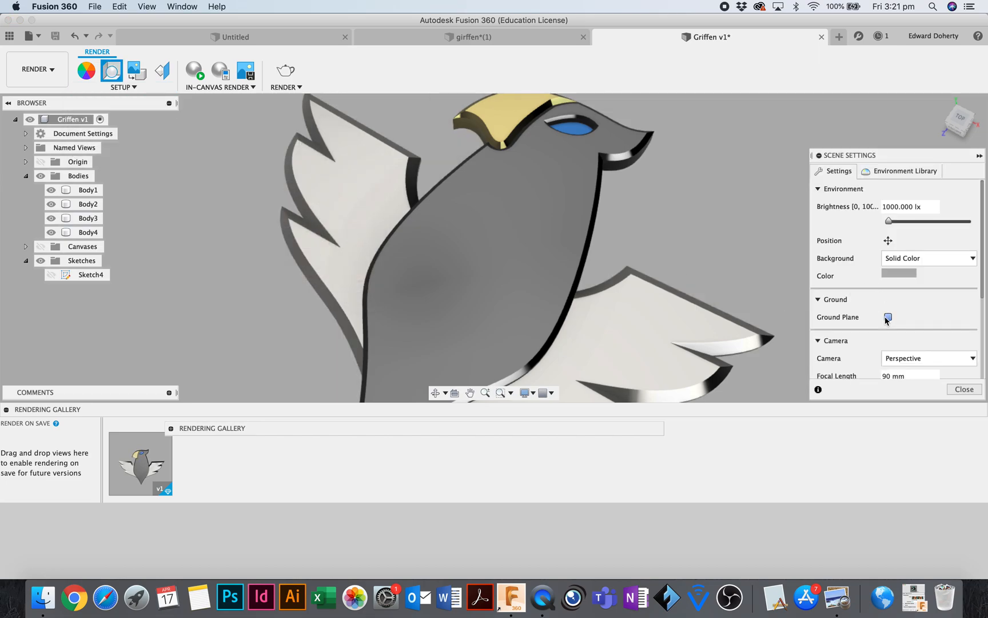
{"action": "left_click", "coordinate": [964, 389]}
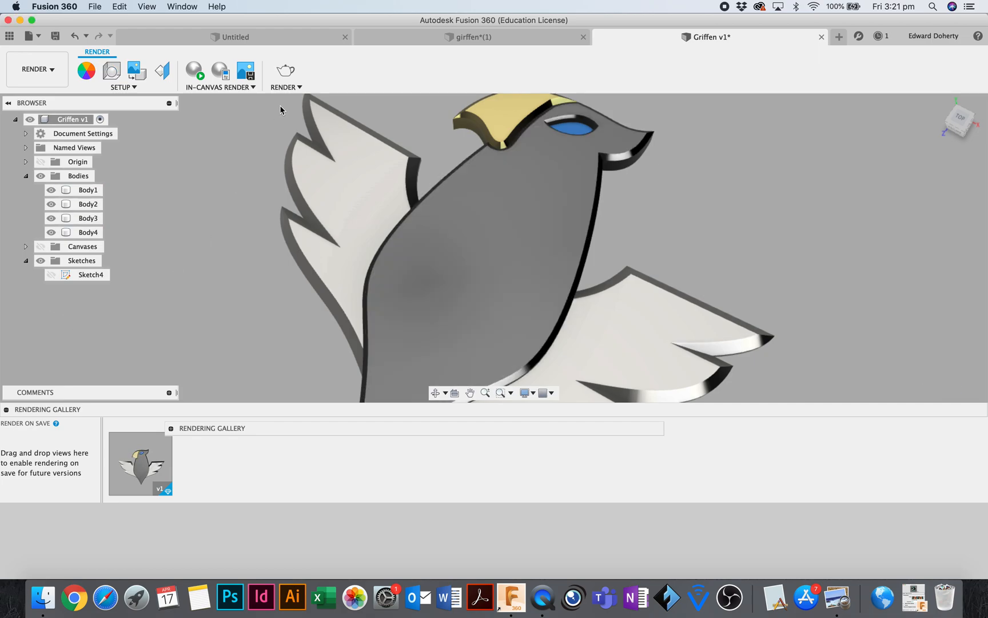
Save the design as a new version and set up a render with the Local Renderer, PNG format and a transparent background.
{"action": "key", "text": "super+s"}
{"action": "key", "text": "Return"}
{"action": "left_click", "coordinate": [293, 87]}
{"action": "left_click", "coordinate": [293, 98]}
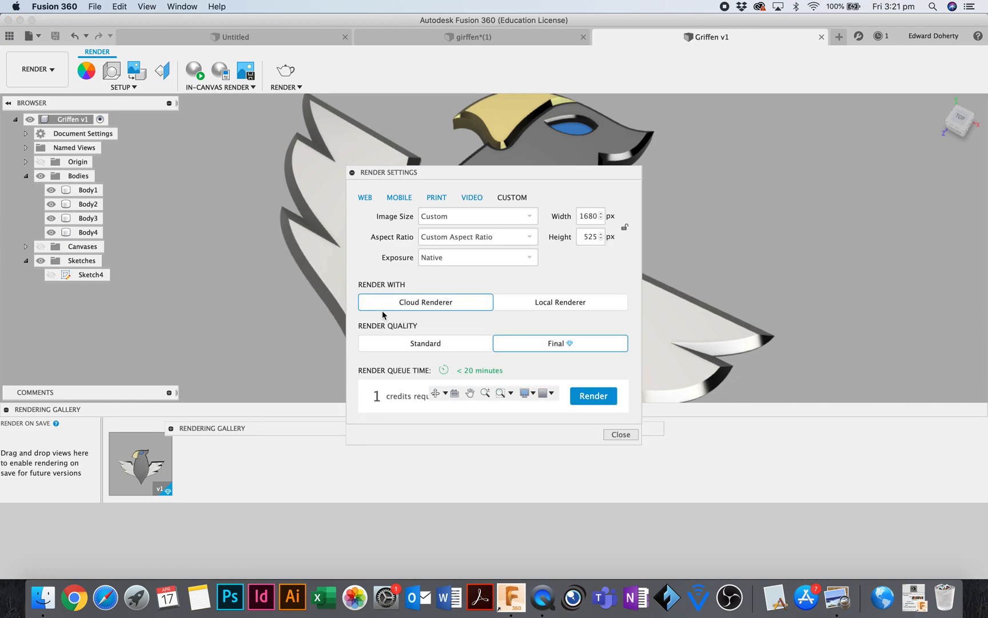
{"action": "left_click", "coordinate": [559, 302]}
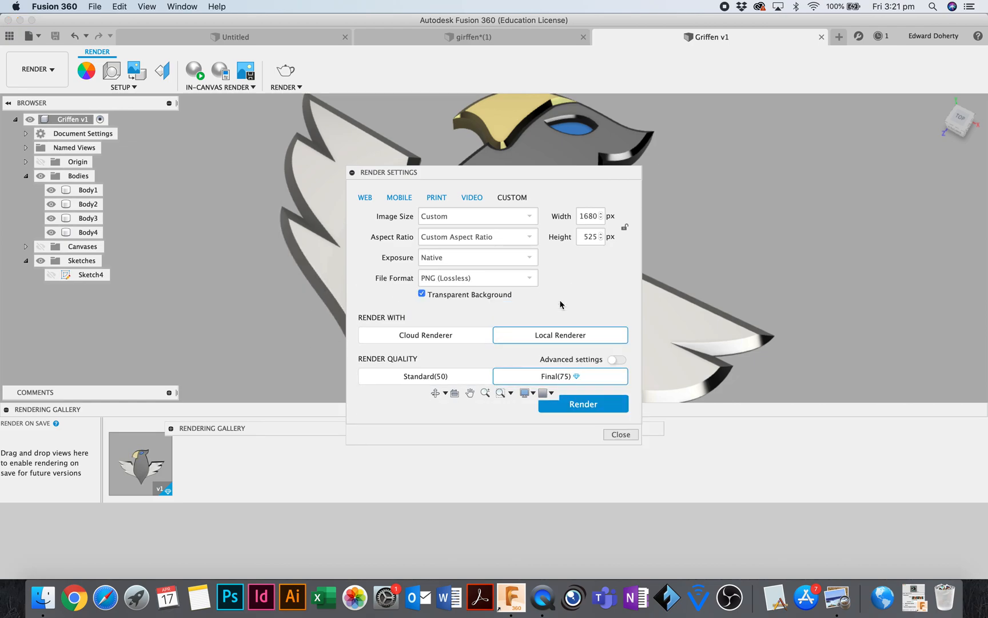
{"action": "left_click", "coordinate": [424, 294]}
Set the angled render's width and height to 1000 px and start rendering at Final quality.
{"action": "double_click", "coordinate": [585, 217]}
{"action": "type", "text": "1000"}
{"action": "key", "text": "Tab"}
{"action": "type", "text": "1000"}
{"action": "left_click", "coordinate": [575, 405]}
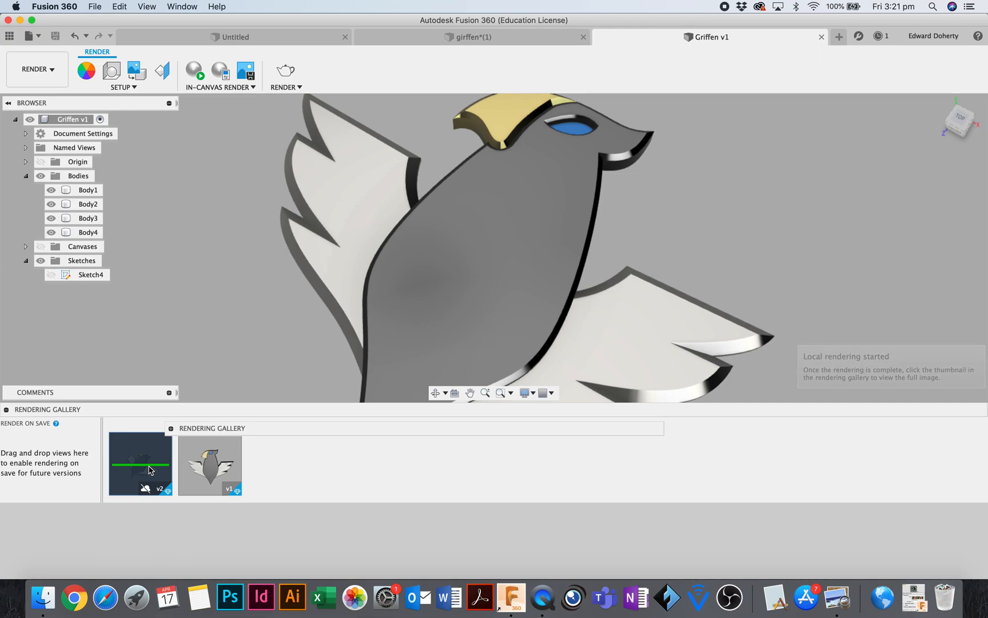
Close the preview of the first render and open the finished v2 render from the gallery.
{"action": "left_click_drag", "start_coordinate": [245, 427], "coordinate": [316, 148]}
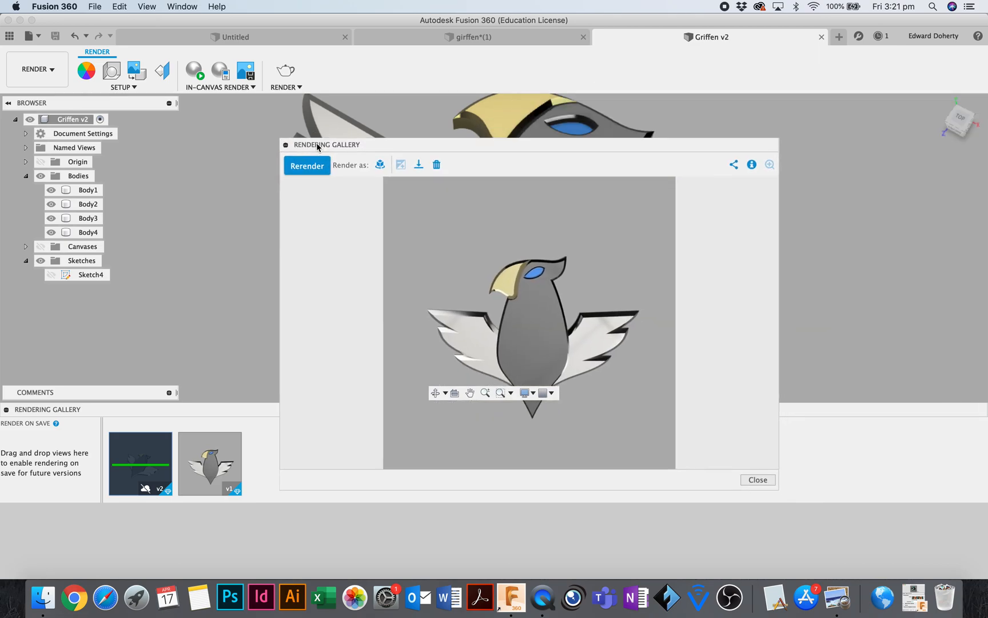
{"action": "left_click", "coordinate": [763, 481]}
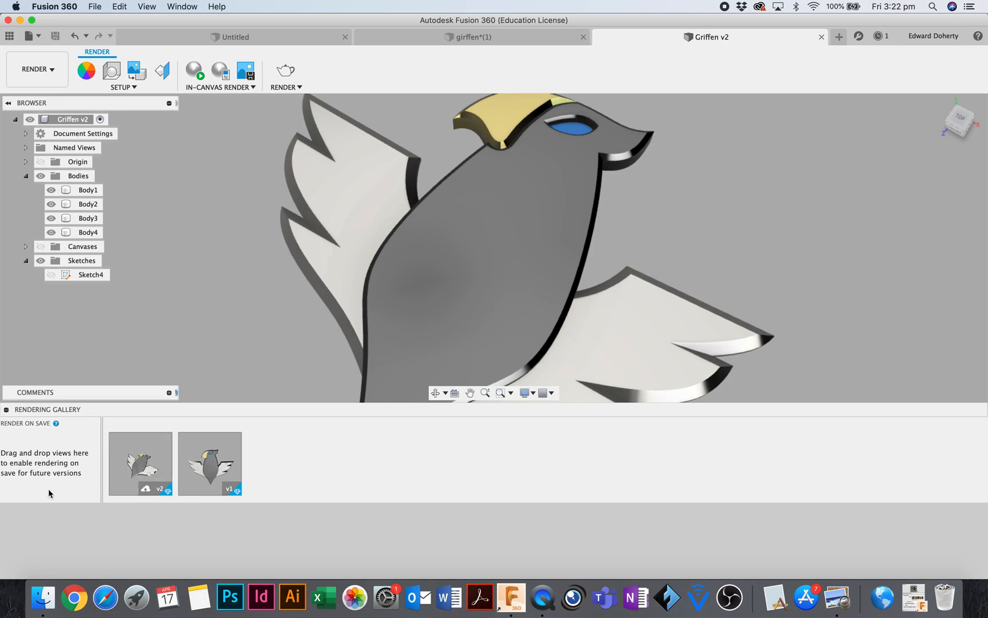
{"action": "left_click", "coordinate": [132, 476]}
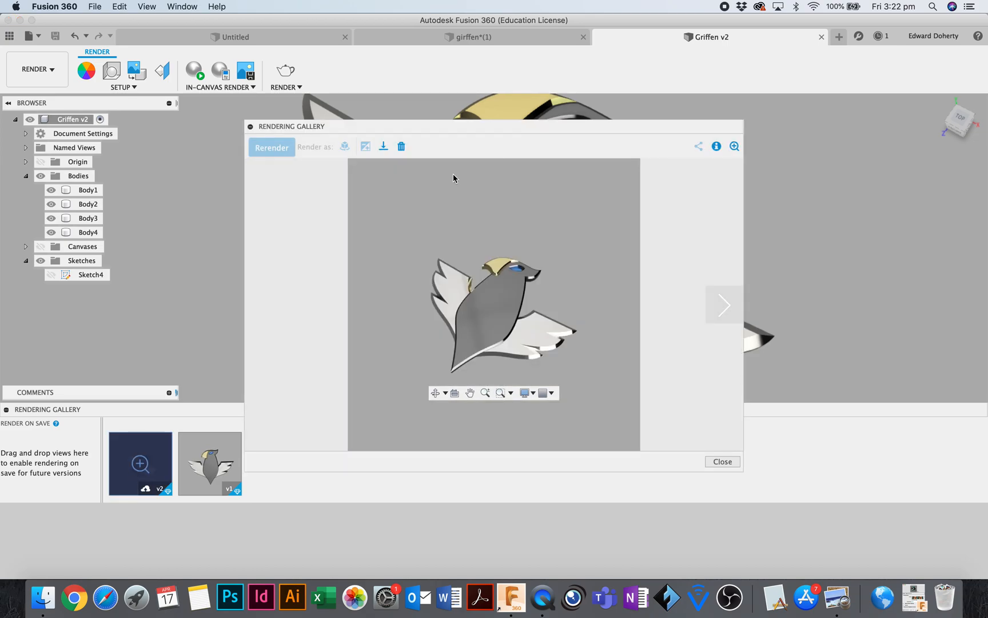
Download the v2 render as a PNG, reusing the first render's file name with 2 added after Final, and close the preview.
{"action": "left_click", "coordinate": [383, 146]}
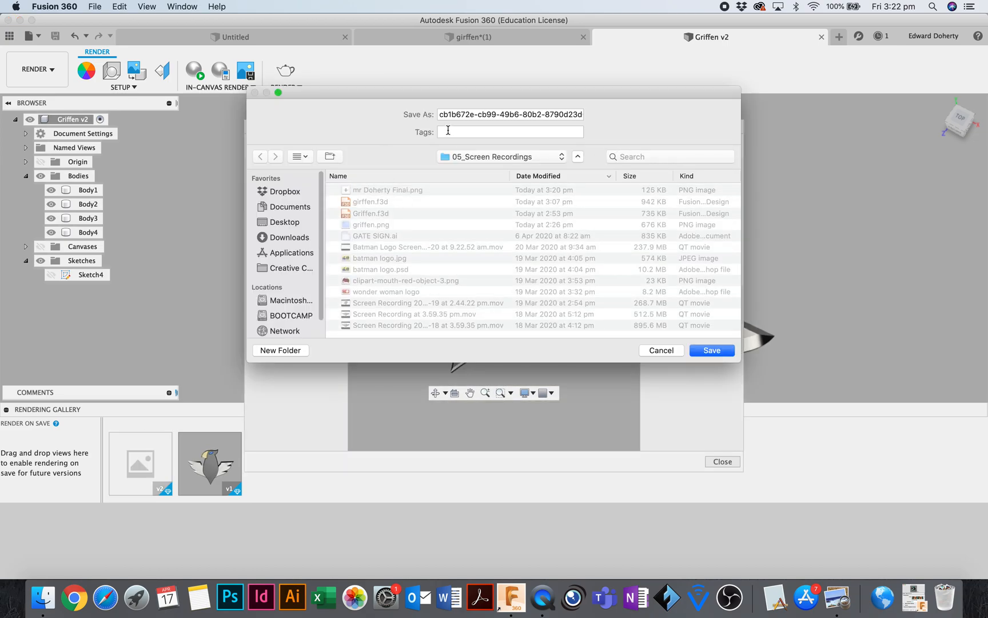
{"action": "left_click", "coordinate": [396, 186]}
{"action": "left_click", "coordinate": [410, 193]}
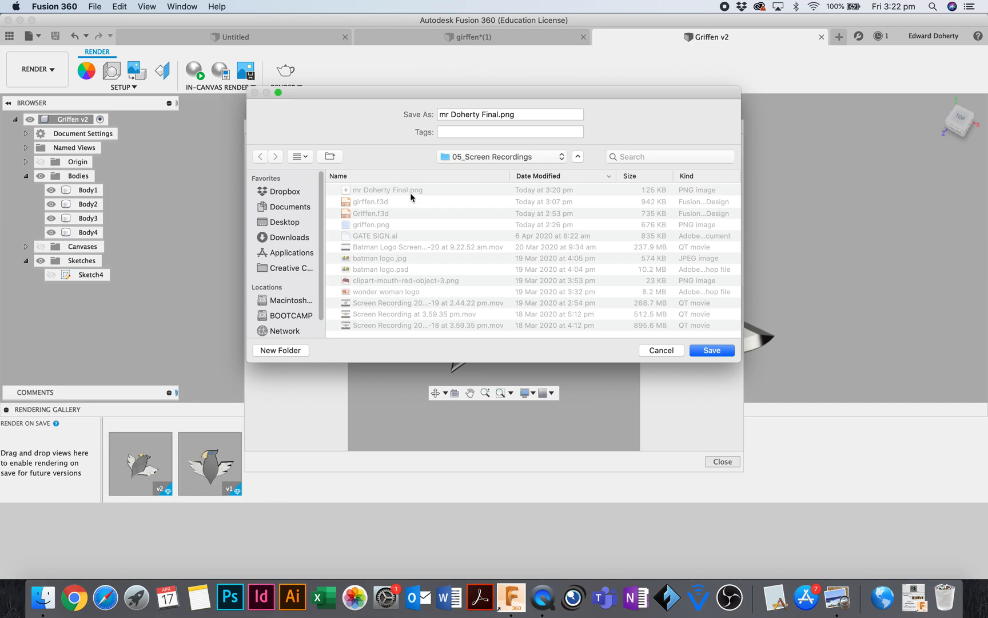
{"action": "left_click", "coordinate": [500, 116]}
{"action": "left_click_drag", "start_coordinate": [501, 116], "coordinate": [503, 168]}
{"action": "key", "text": "Left"}
{"action": "type", "text": "2"}
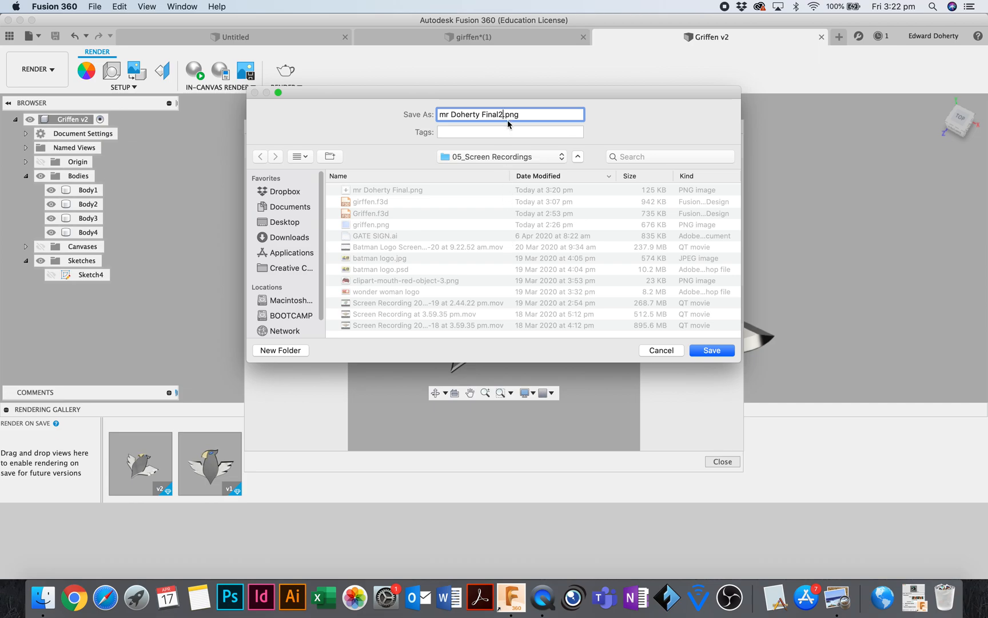
{"action": "left_click", "coordinate": [706, 348]}
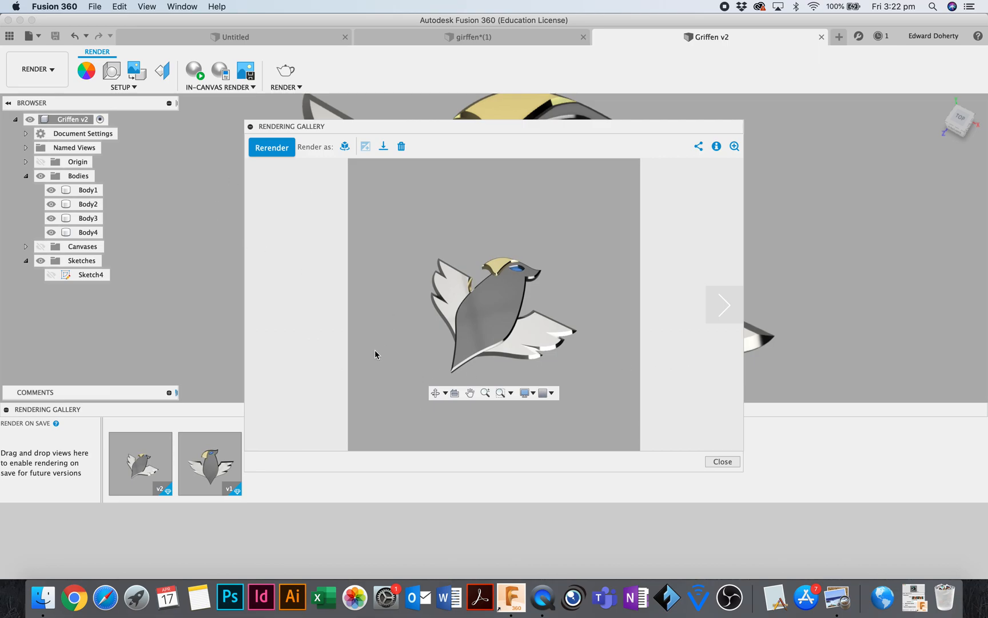
{"action": "left_click", "coordinate": [722, 461]}
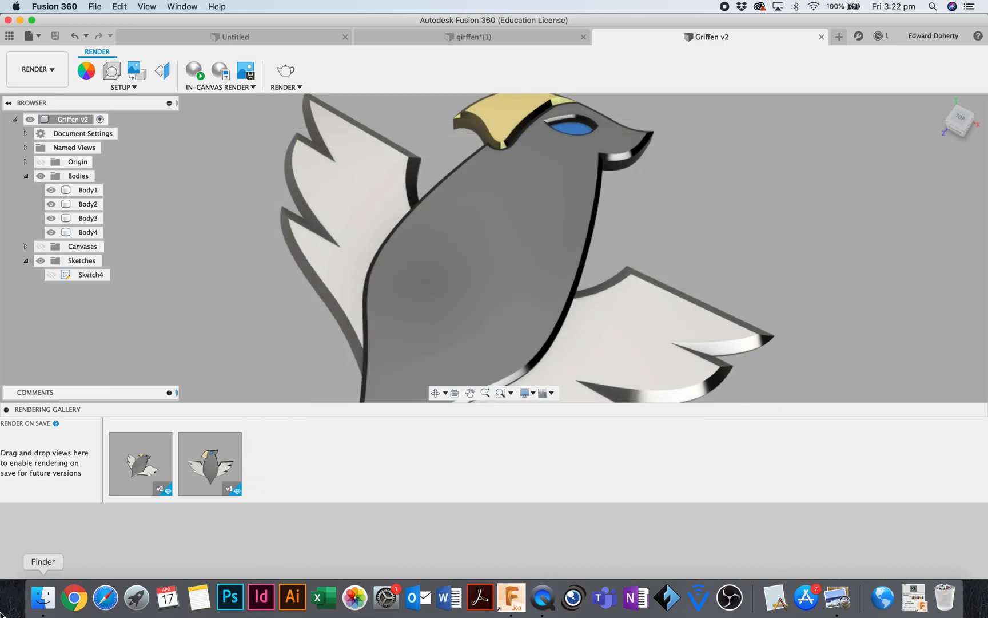
Switch to Finder, examine the second downloaded render in Preview and return to Fusion 360.
{"action": "left_click", "coordinate": [42, 598]}
{"action": "double_click", "coordinate": [262, 228]}
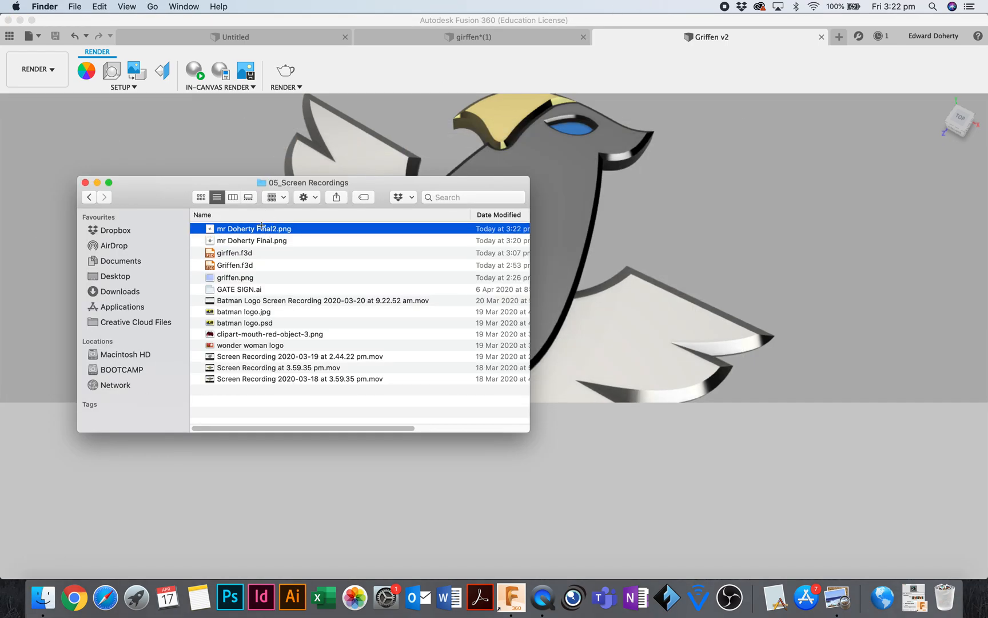
{"action": "scroll", "coordinate": [263, 247], "scroll_direction": "up", "scroll_amount": 5}
{"action": "scroll", "coordinate": [263, 247], "scroll_direction": "down", "scroll_amount": 5}
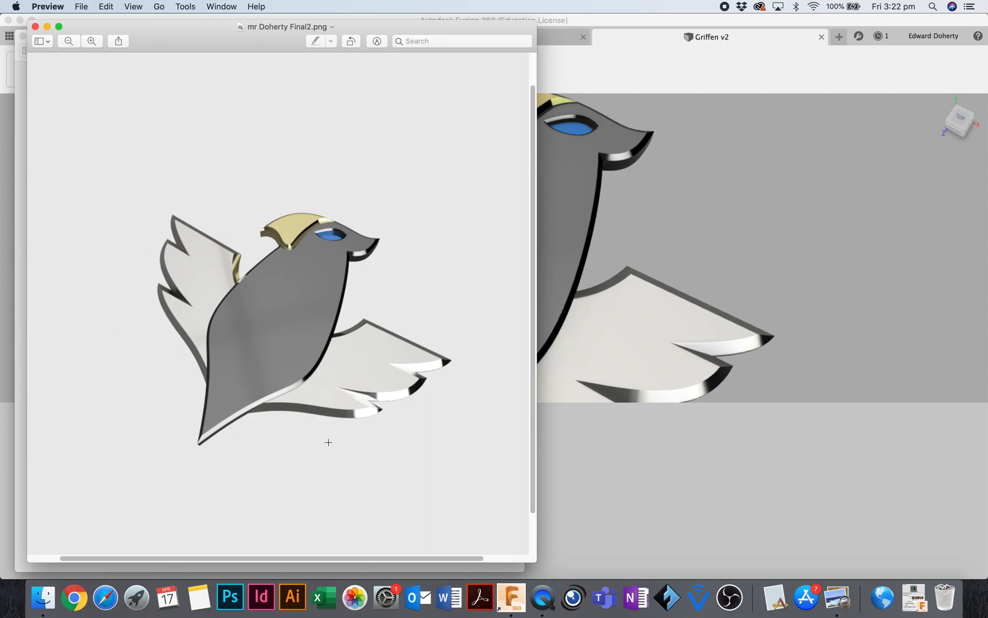
{"action": "left_click", "coordinate": [791, 159]}
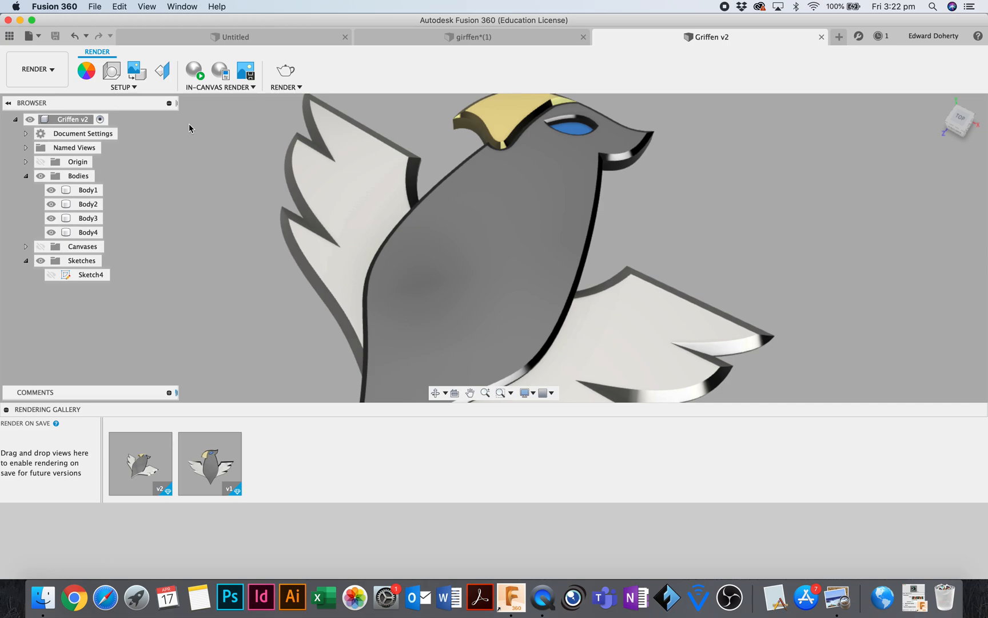
{"action": "left_click", "coordinate": [544, 599]}
{"action": "left_click", "coordinate": [120, 6]}
{"action": "mouse_move", "coordinate": [148, 8]}
{"action": "mouse_move", "coordinate": [118, 7]}
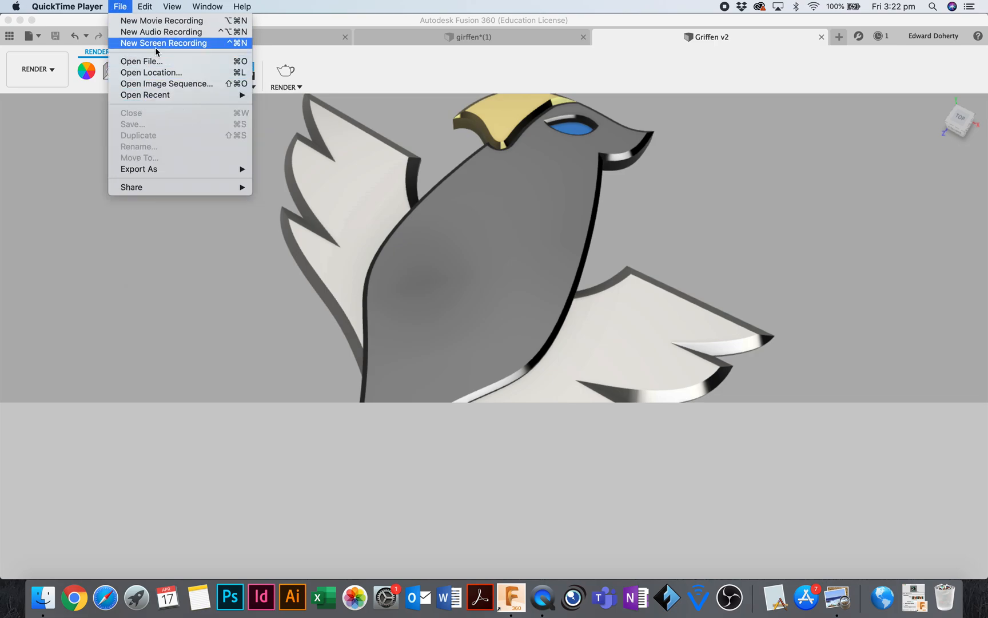